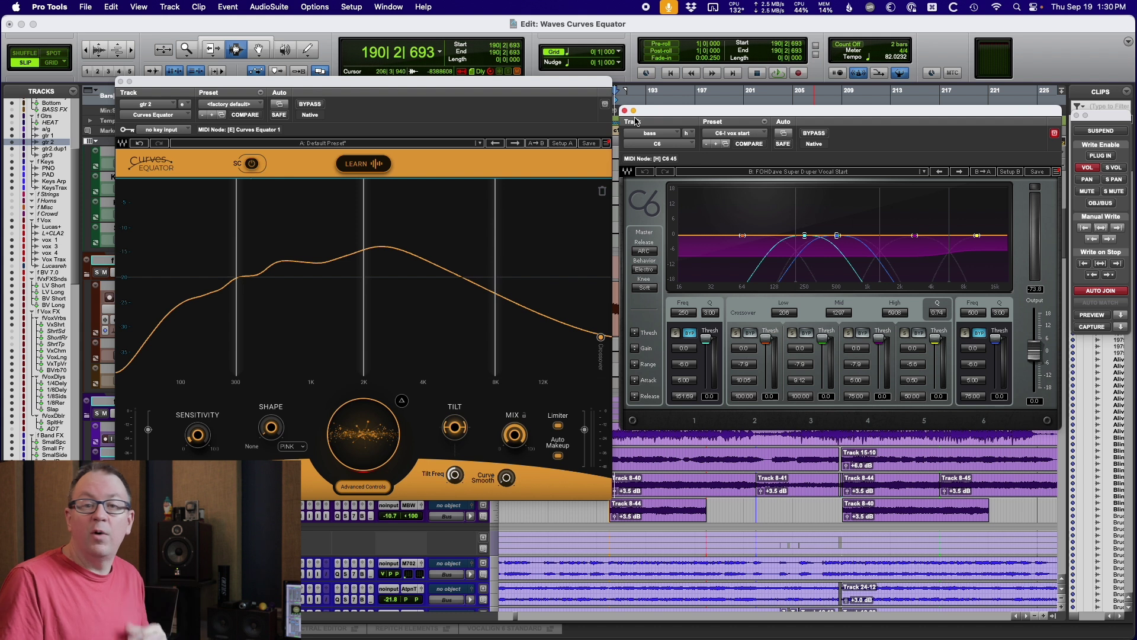
- Close the C6 plug-in window and reset the gtr 2 Curves Equator's learnt threshold curve to default
click(625, 110)
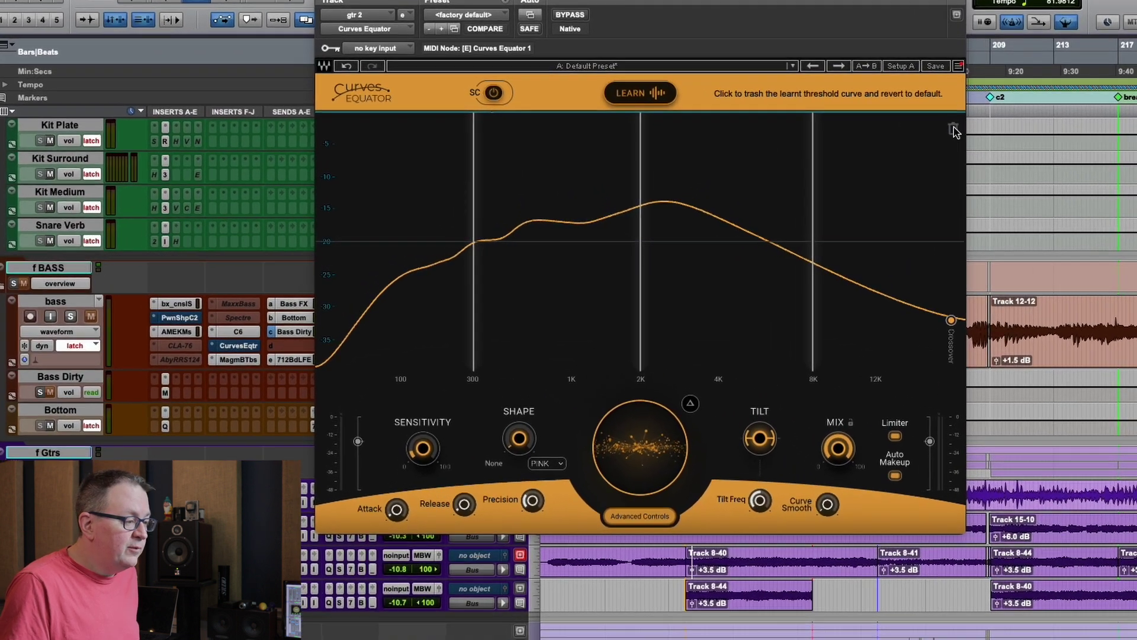
click(813, 154)
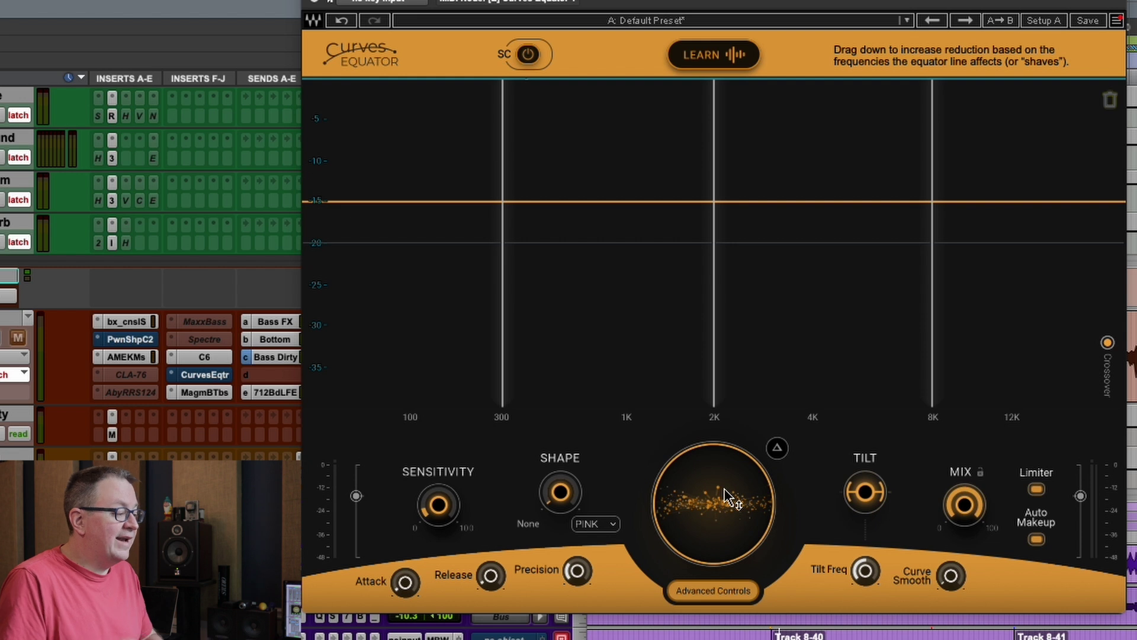
click(672, 590)
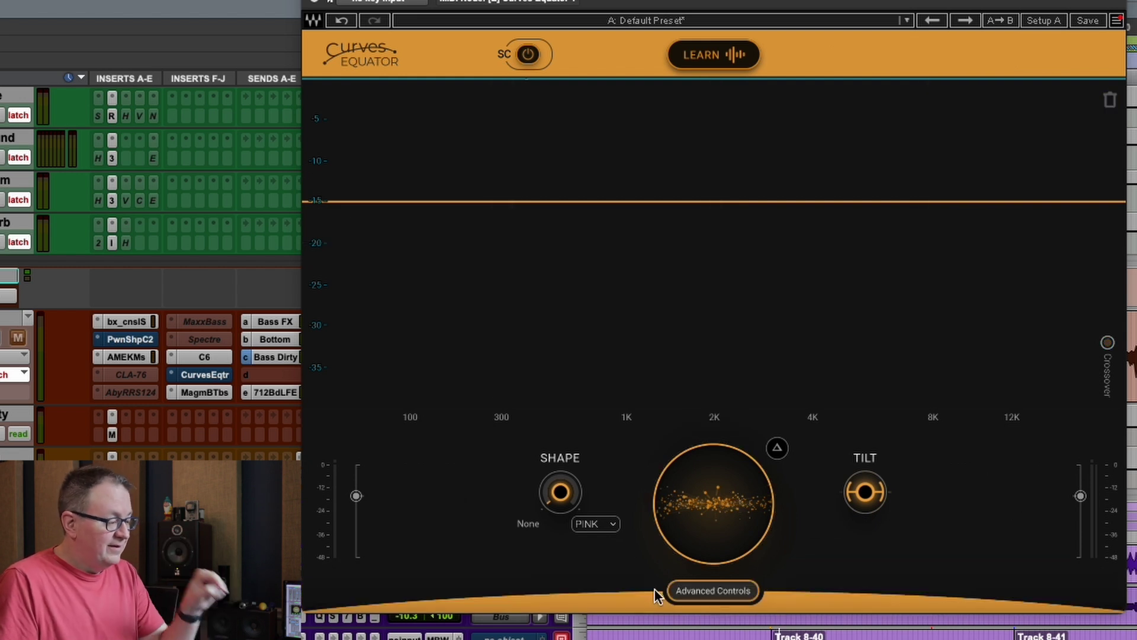
click(717, 594)
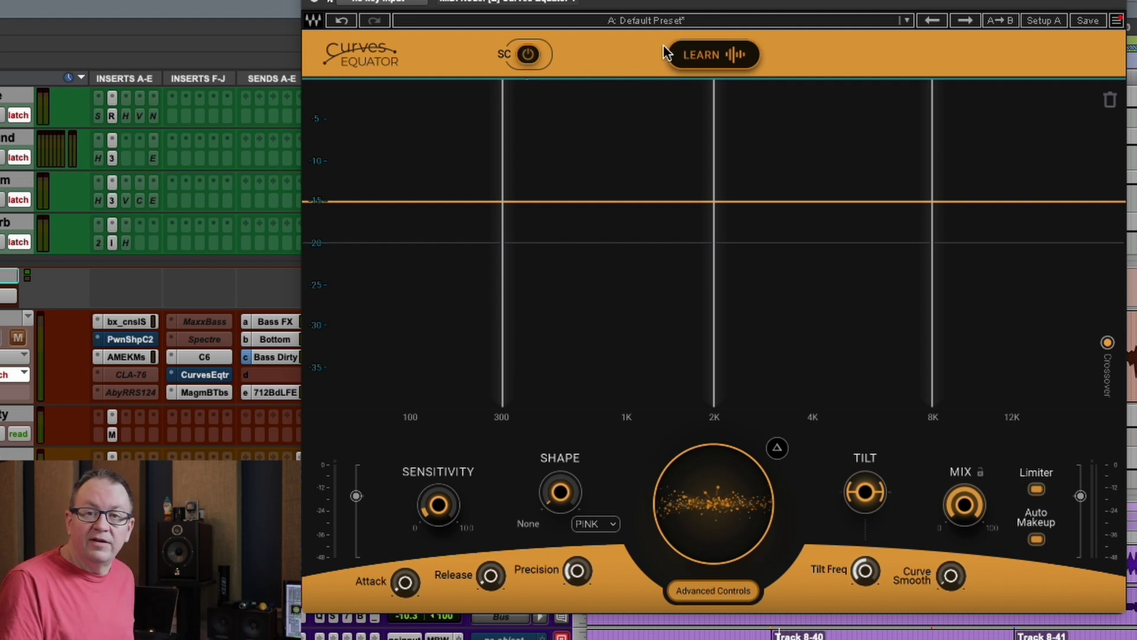
- Play back the guitar and have Curves Equator learn a new threshold curve from it
click(702, 53)
key(space)
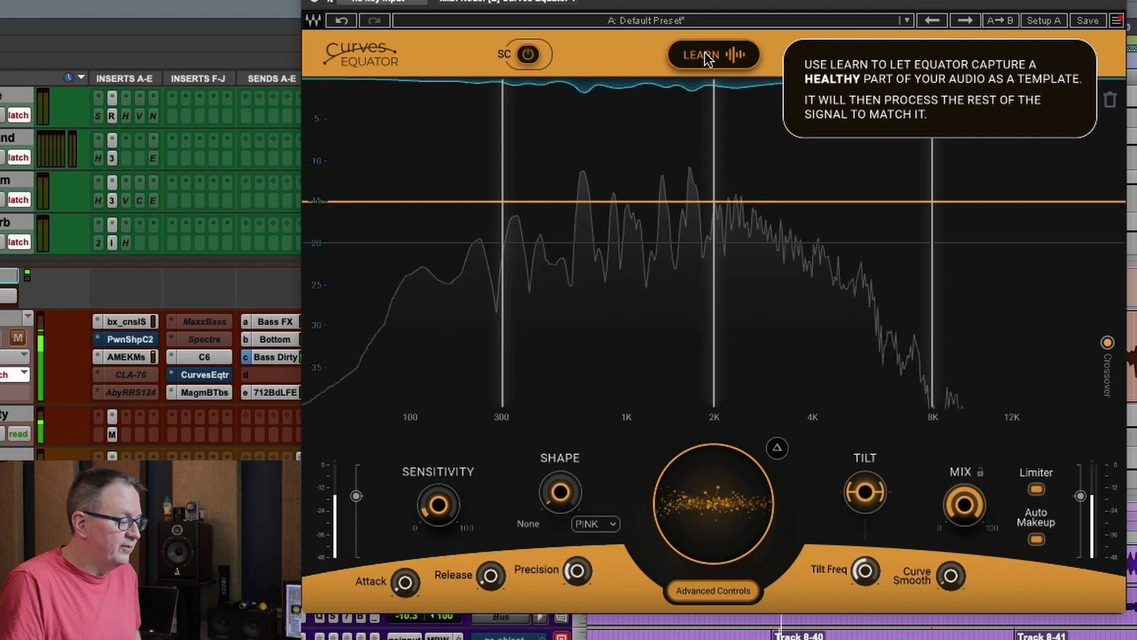
click(705, 53)
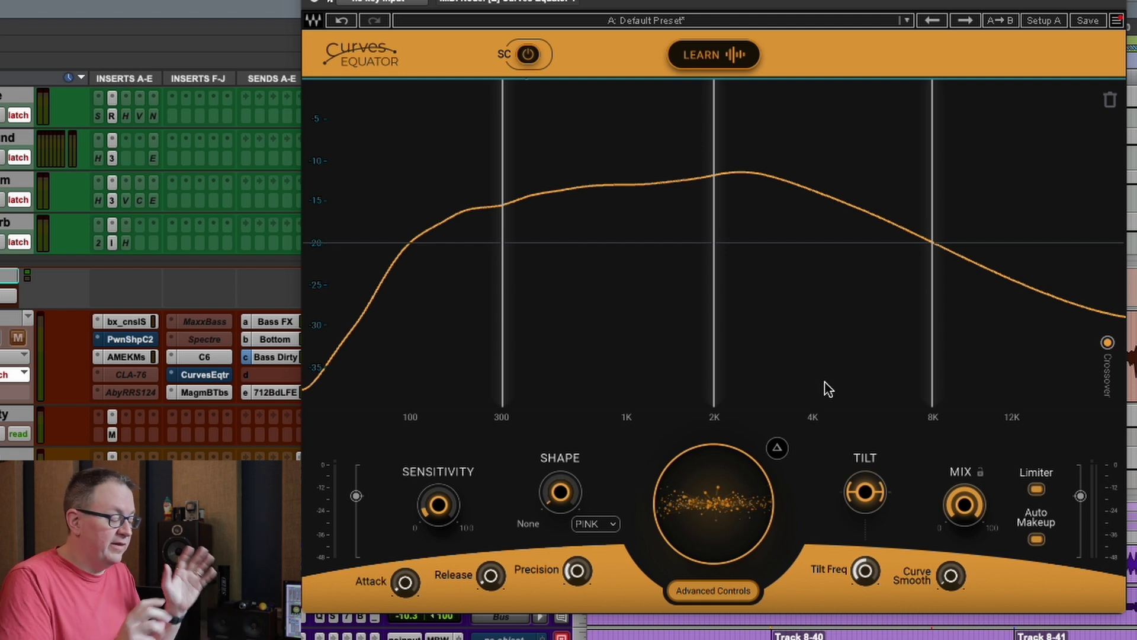
- Lower the guitar Equator's threshold to about 1.1 during playback
mouse_move(743, 522)
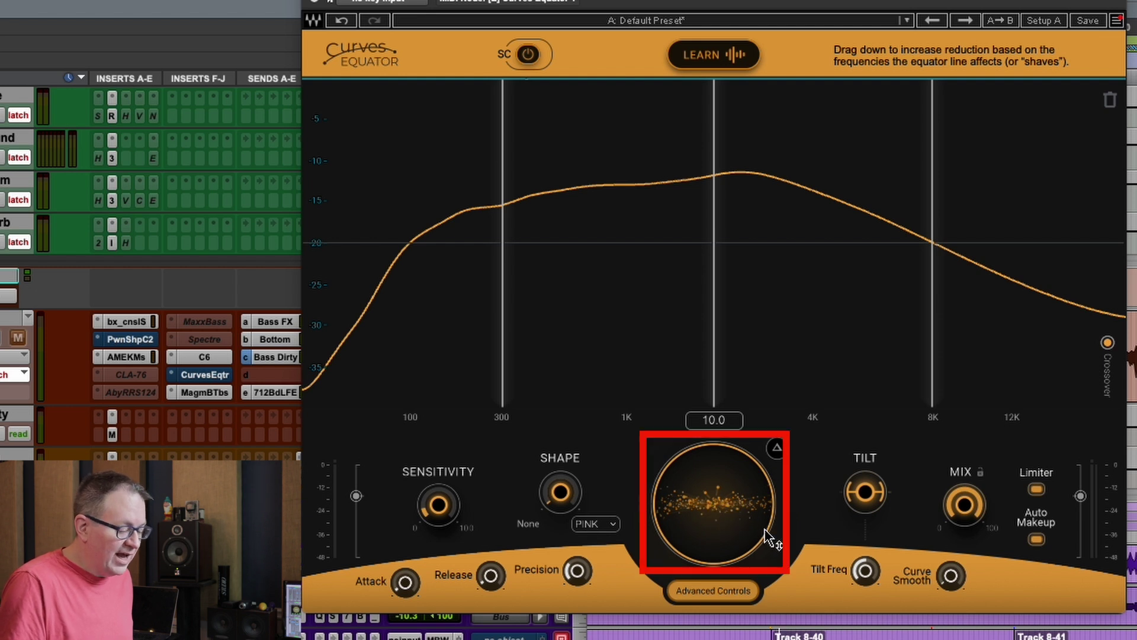
drag(766, 537, 766, 537)
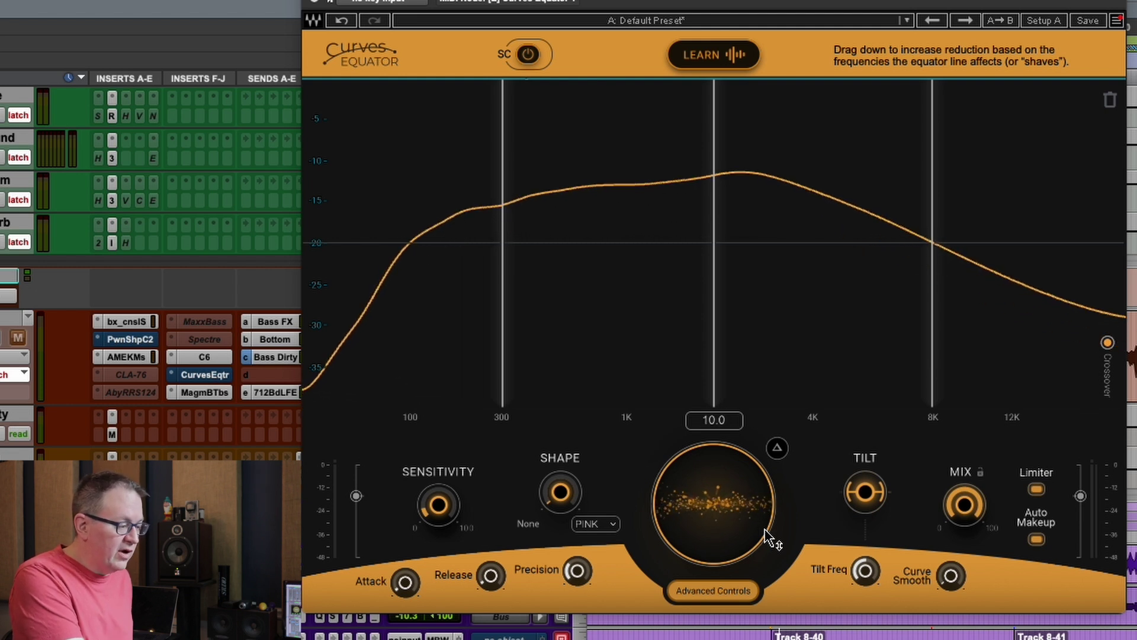
key(space)
drag(766, 536, 766, 536)
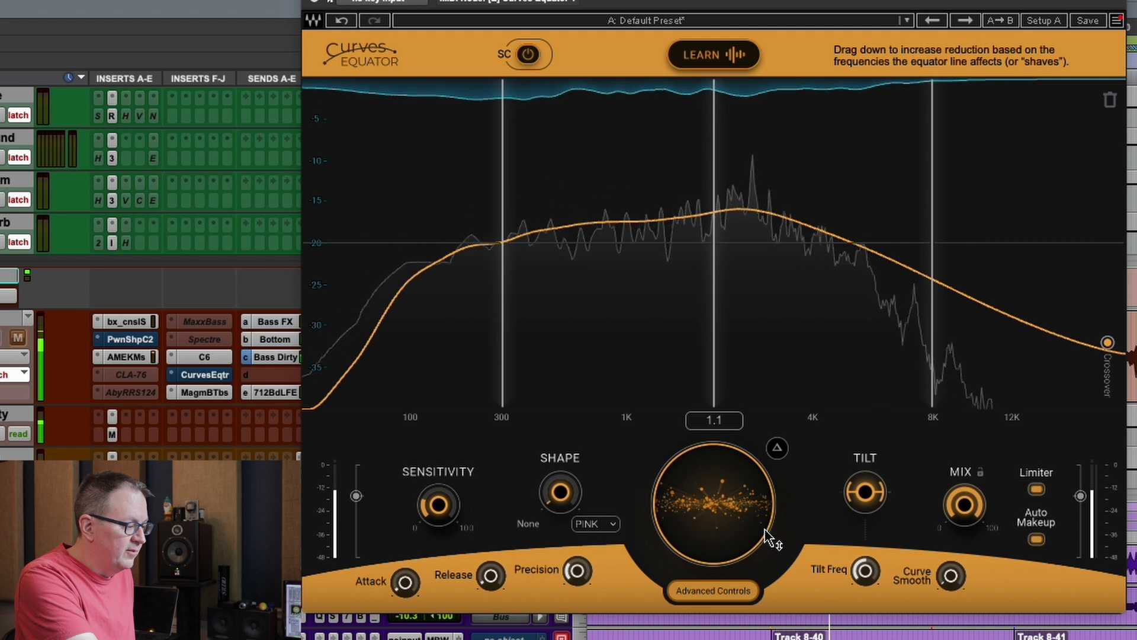
key(space)
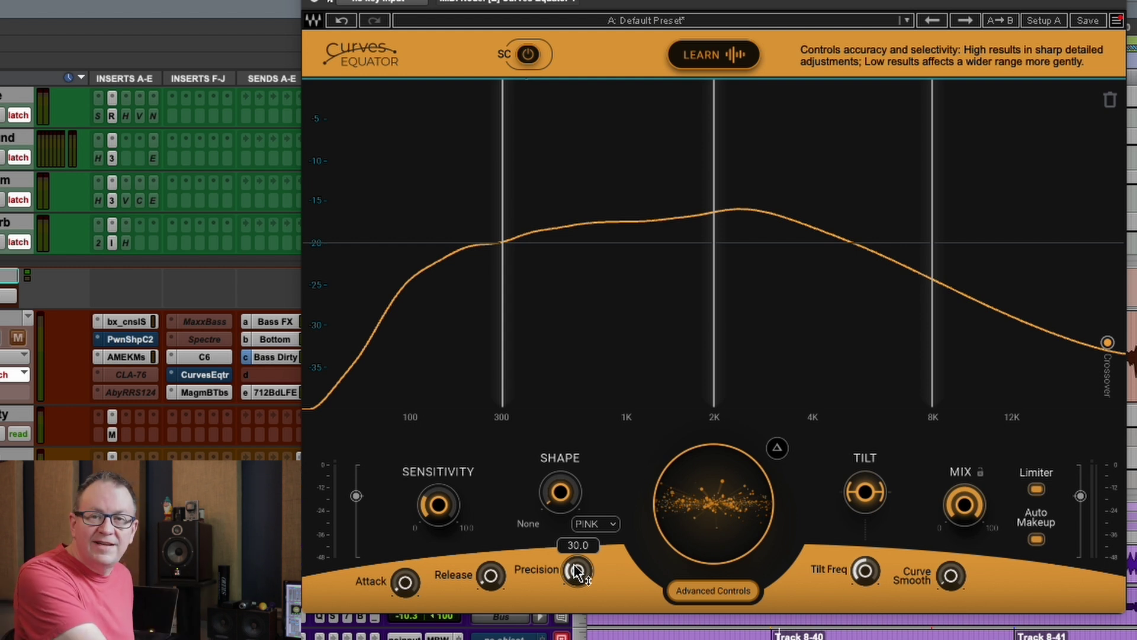
- Audition the guitar with the current Precision setting and again with Precision raised to 100
key(space)
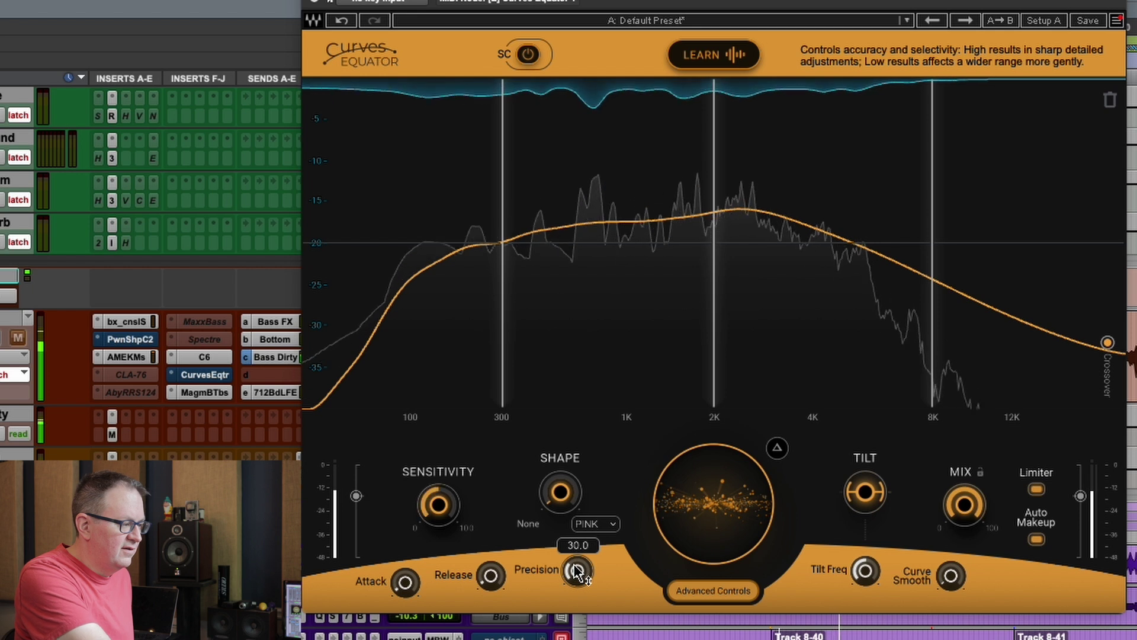
key(space)
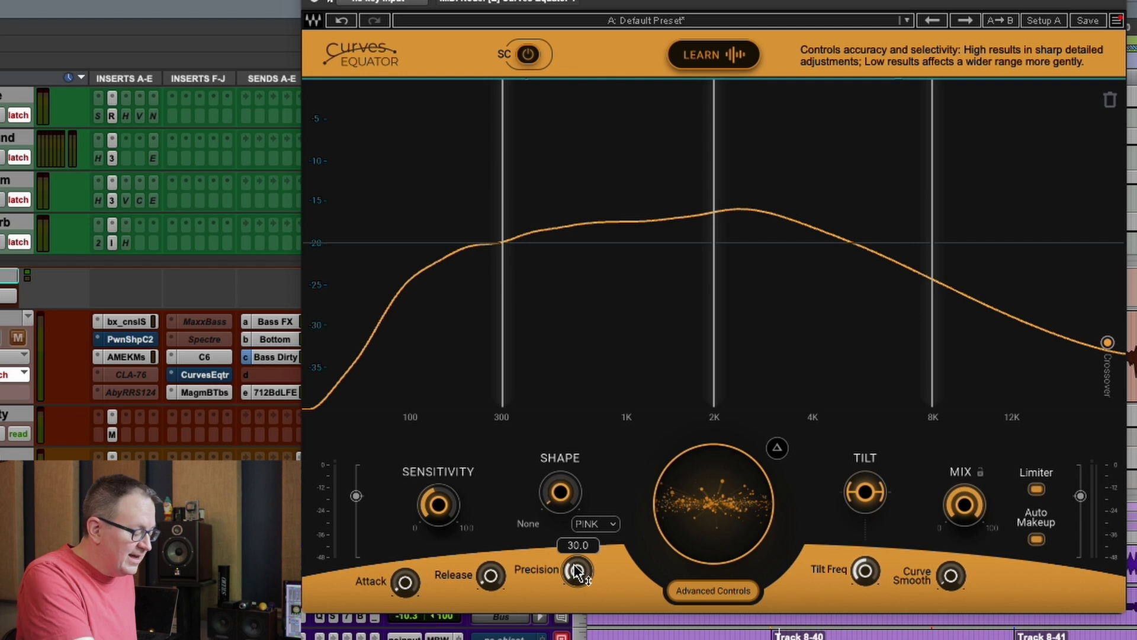
key(space)
scroll(576, 572, up, 10)
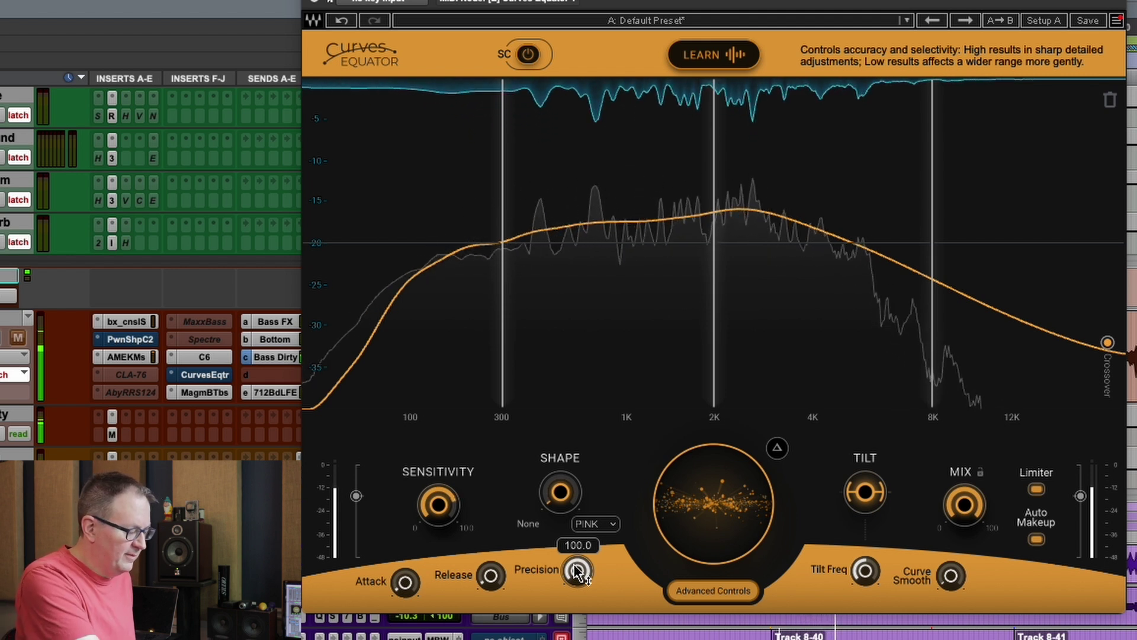
key(space)
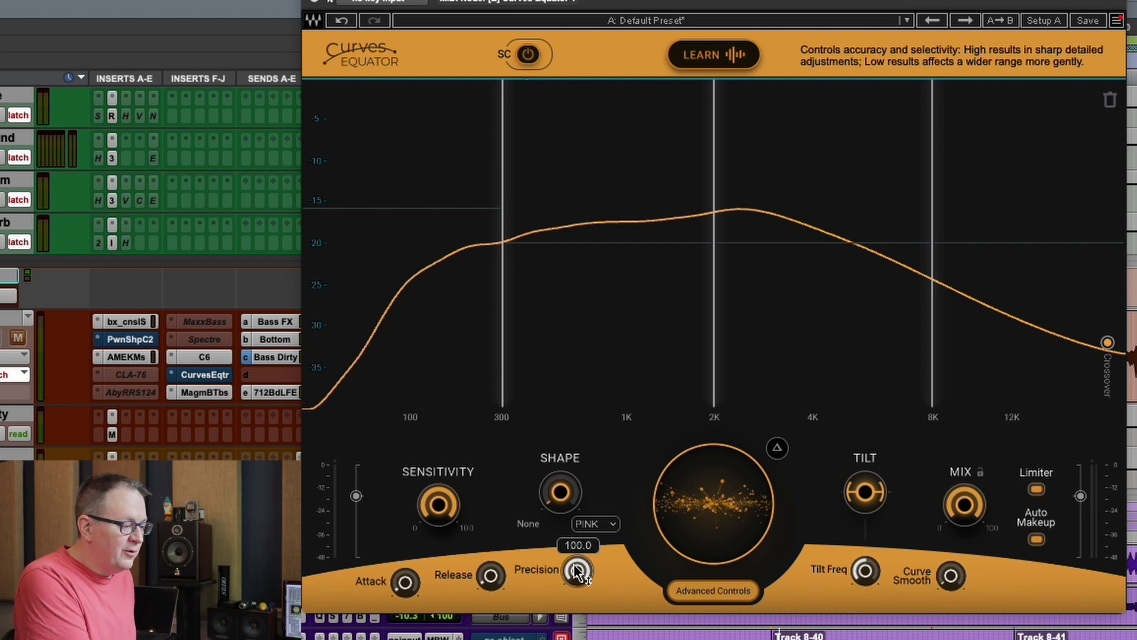
- Audition the guitar with Precision back at 30, and raise it to about 52.6 during playback
key(space)
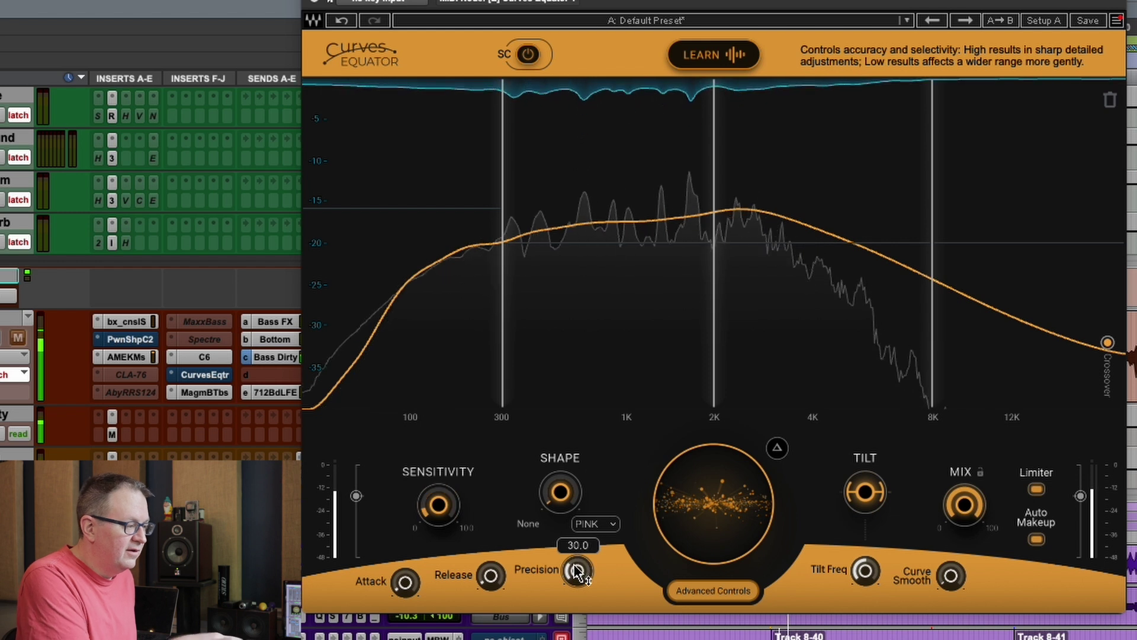
key(space)
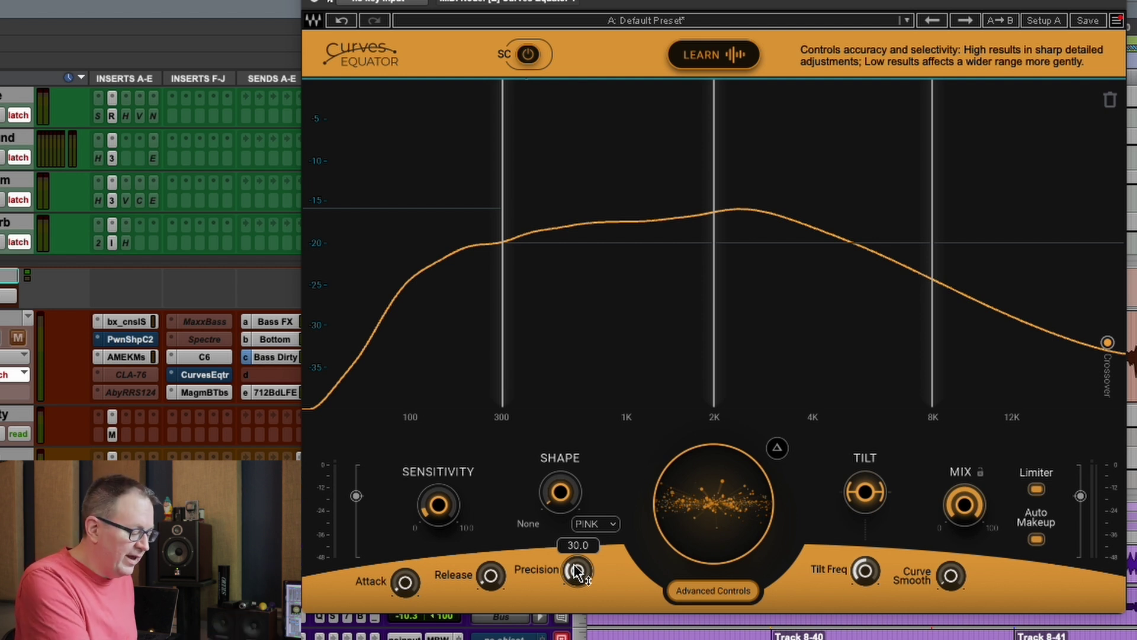
key(space)
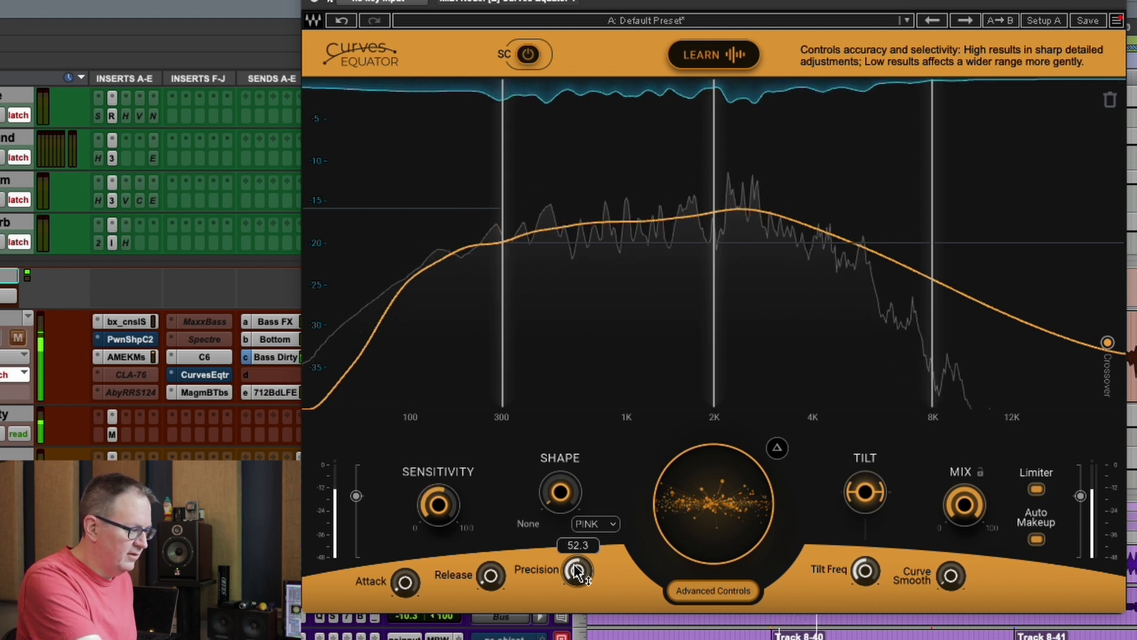
drag(576, 568, 575, 567)
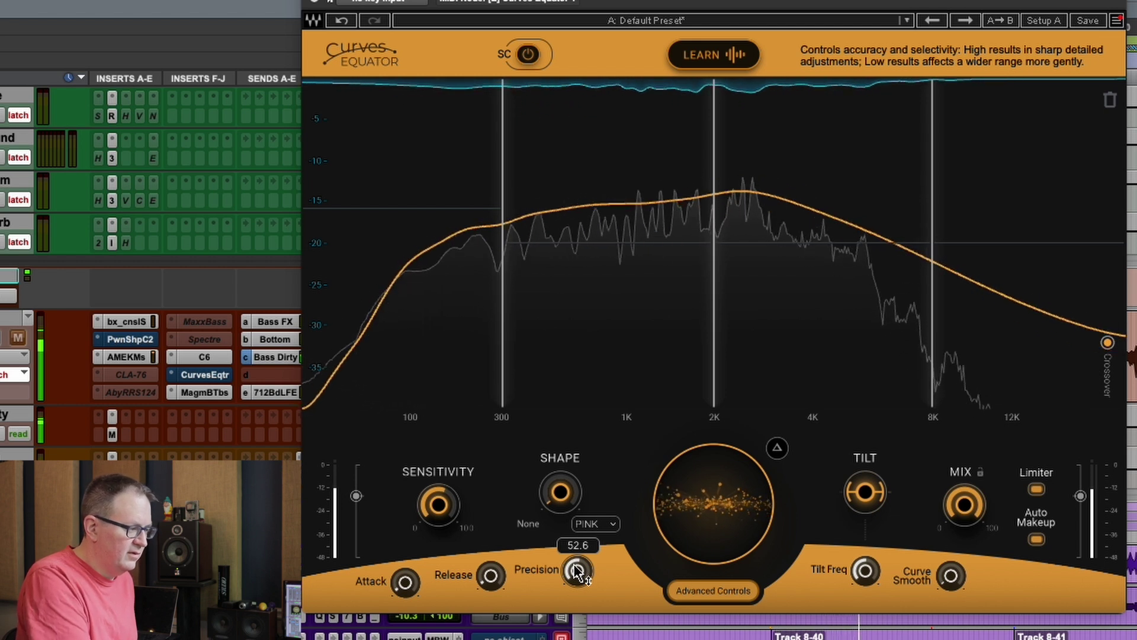
key(space)
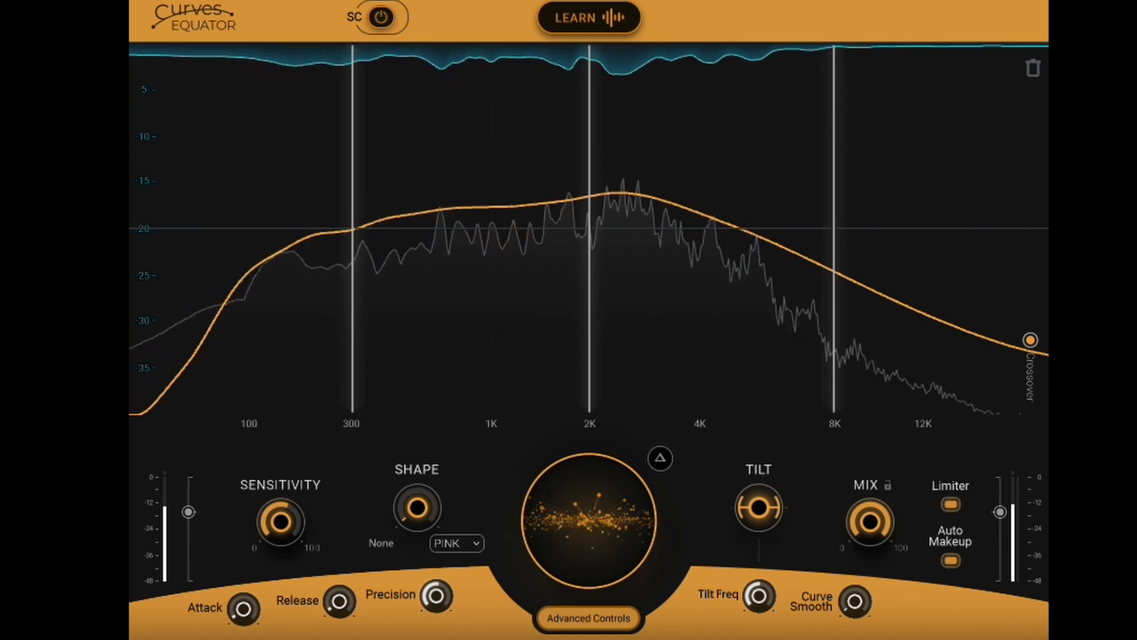
key(space)
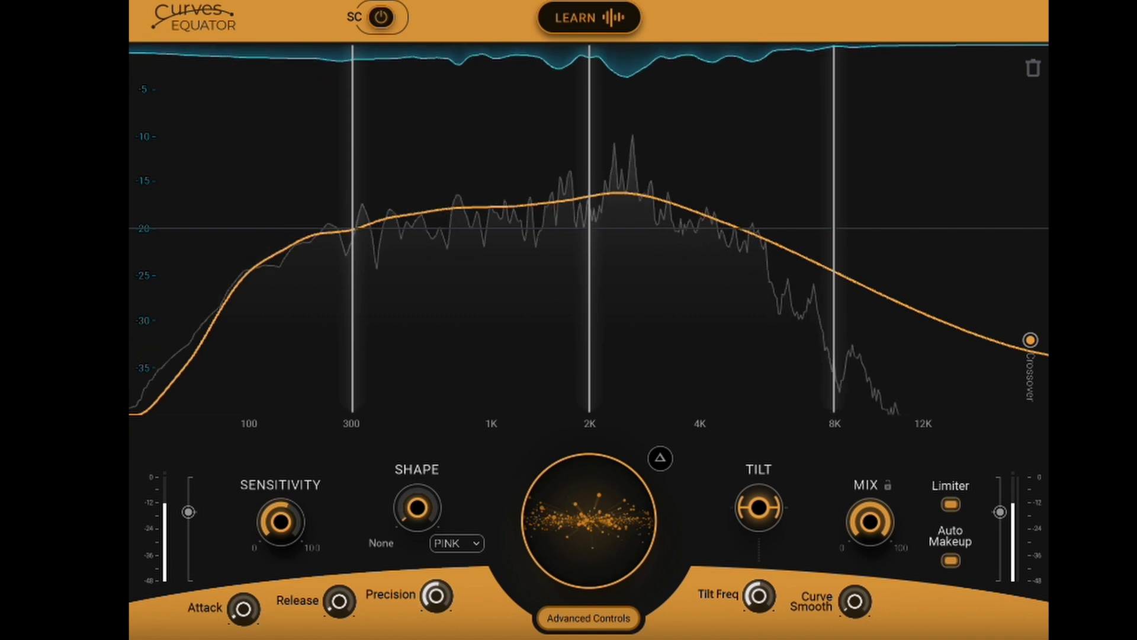
key(space)
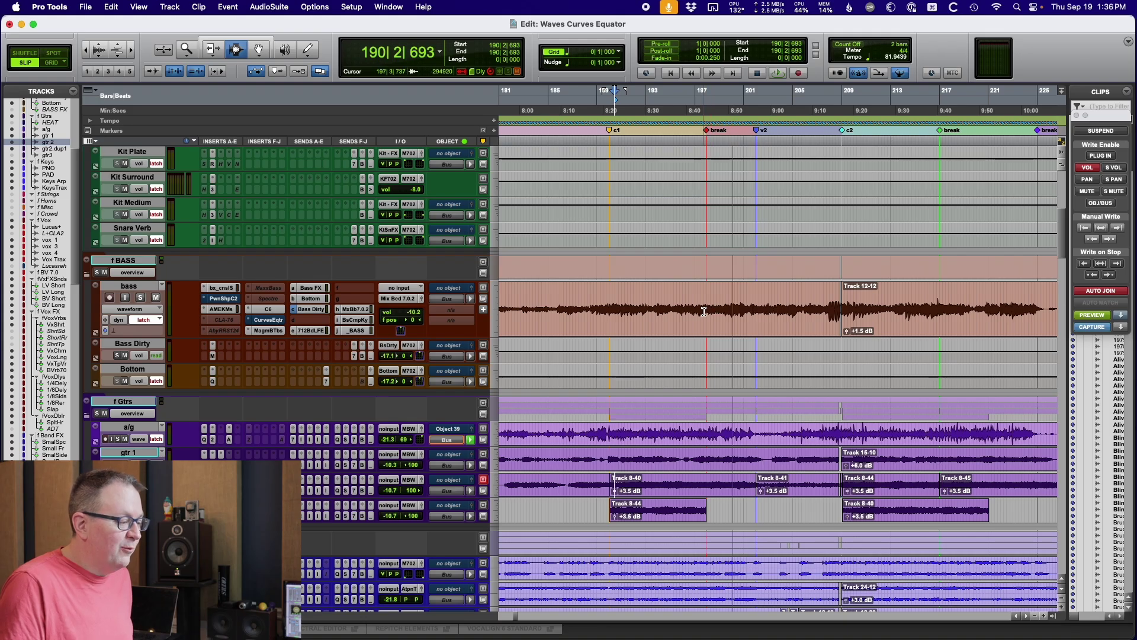
- Select the break section between bars 197 and 202 on the bass track and open its Curves Equator insert
drag(704, 311, 756, 311)
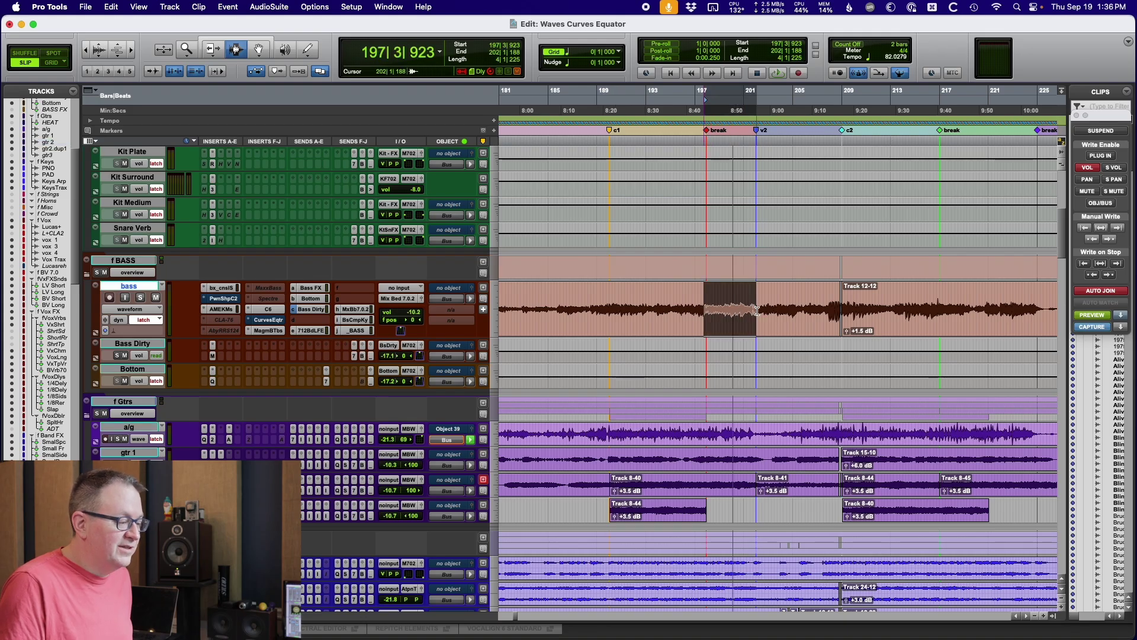
click(269, 320)
drag(1038, 107, 742, 120)
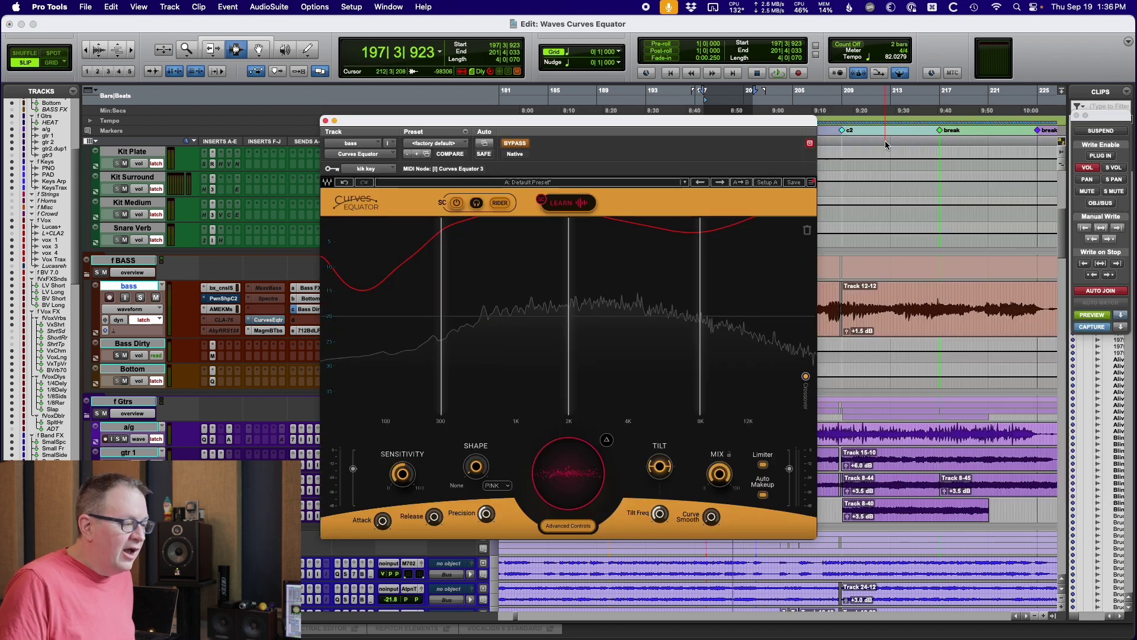
- Load the Full Reset factory preset in the bass track's Curves Equator
click(519, 183)
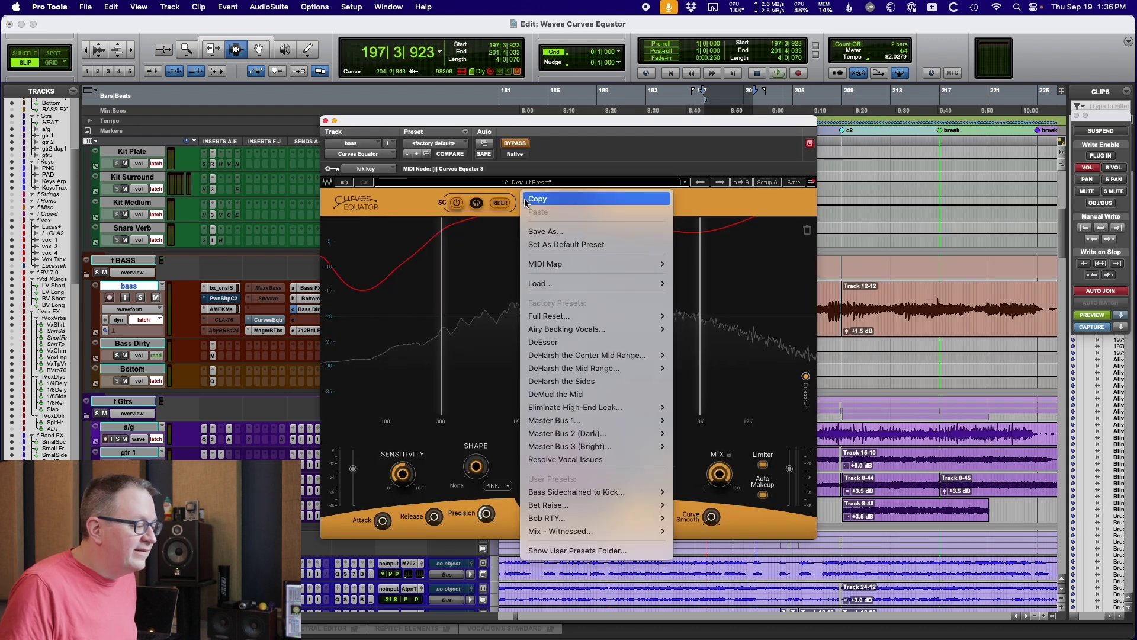
mouse_move(557, 316)
click(693, 316)
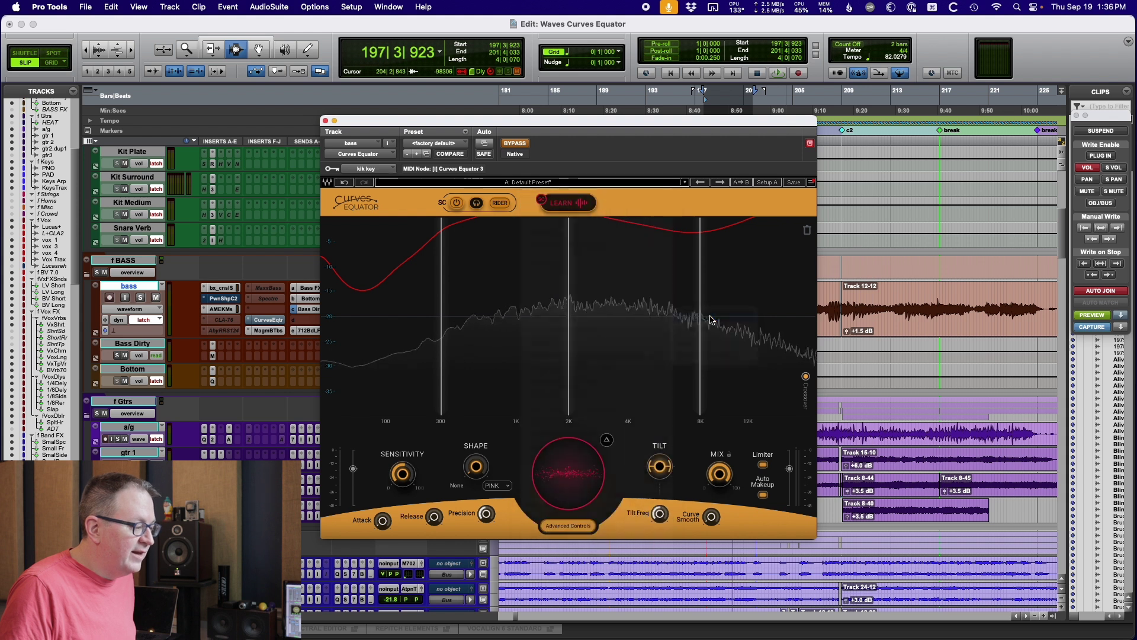
drag(613, 129, 667, 124)
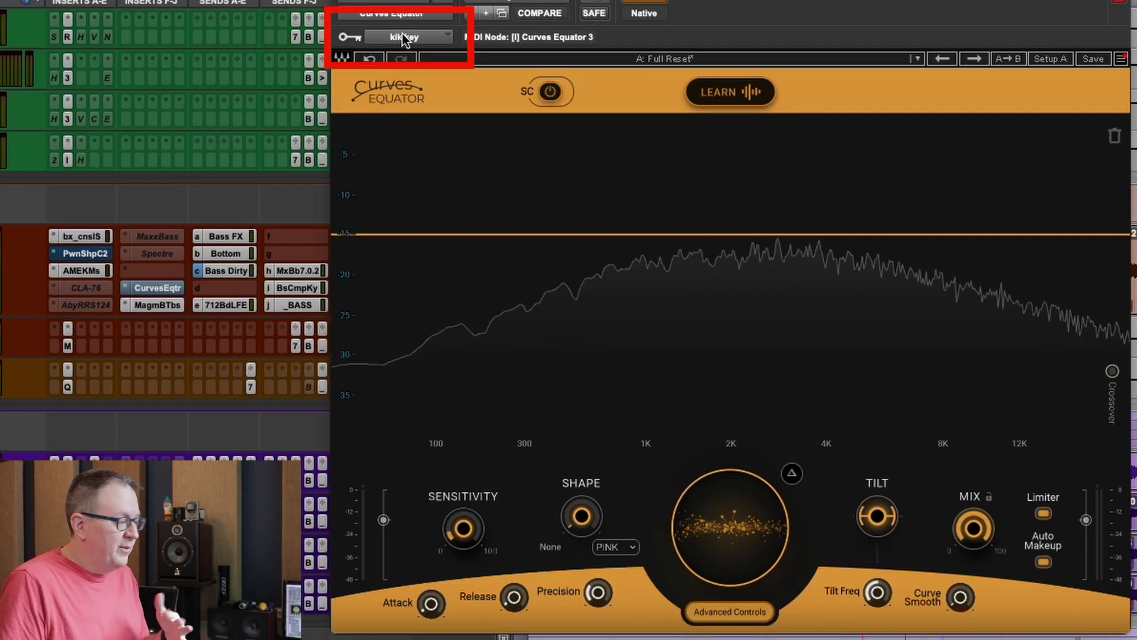
- Turn on the bass Equator's sidechain and enable its Rider mode
click(546, 94)
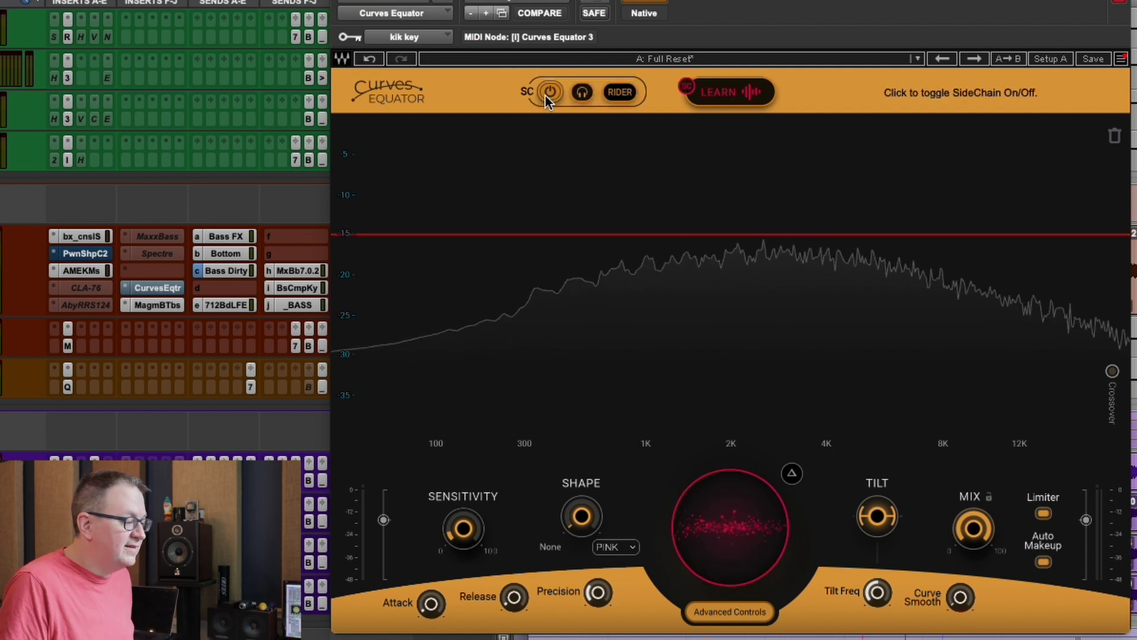
click(620, 91)
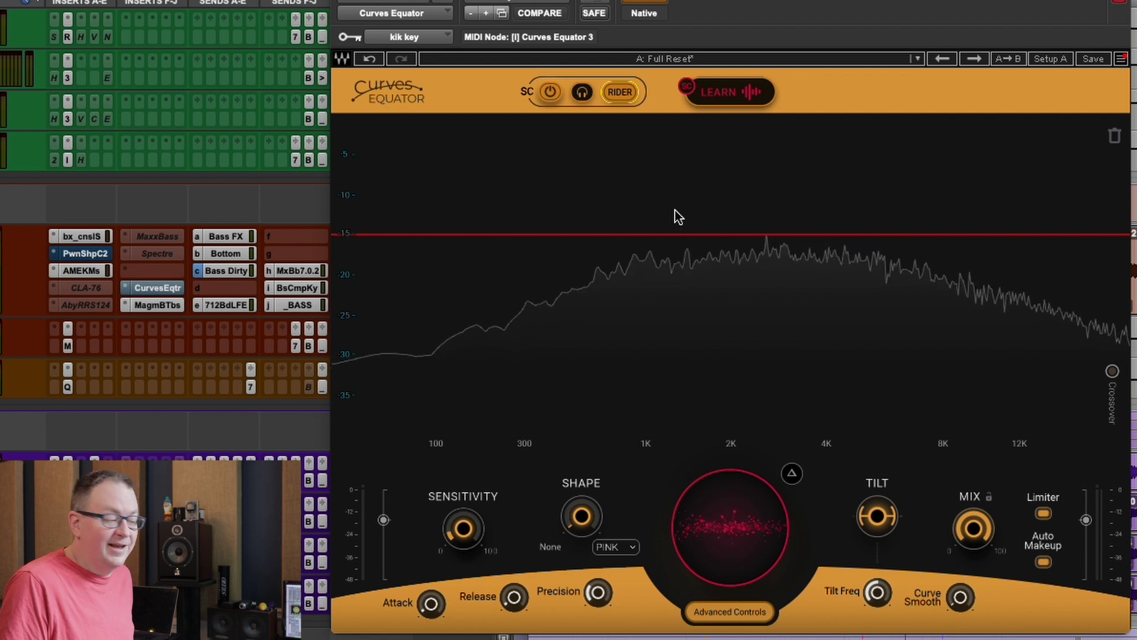
scroll(144, 422, up, 2)
scroll(144, 421, down, 4)
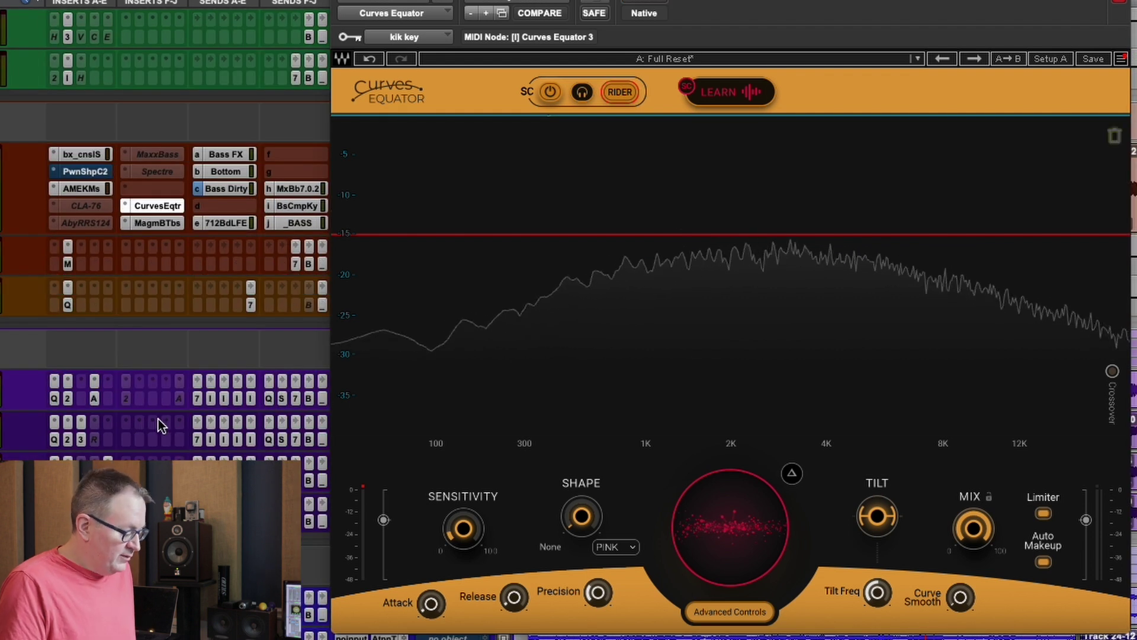
- Run the sidechain Learn on the kick key signal and apply the resulting inverse curve to the bass
mouse_move(734, 94)
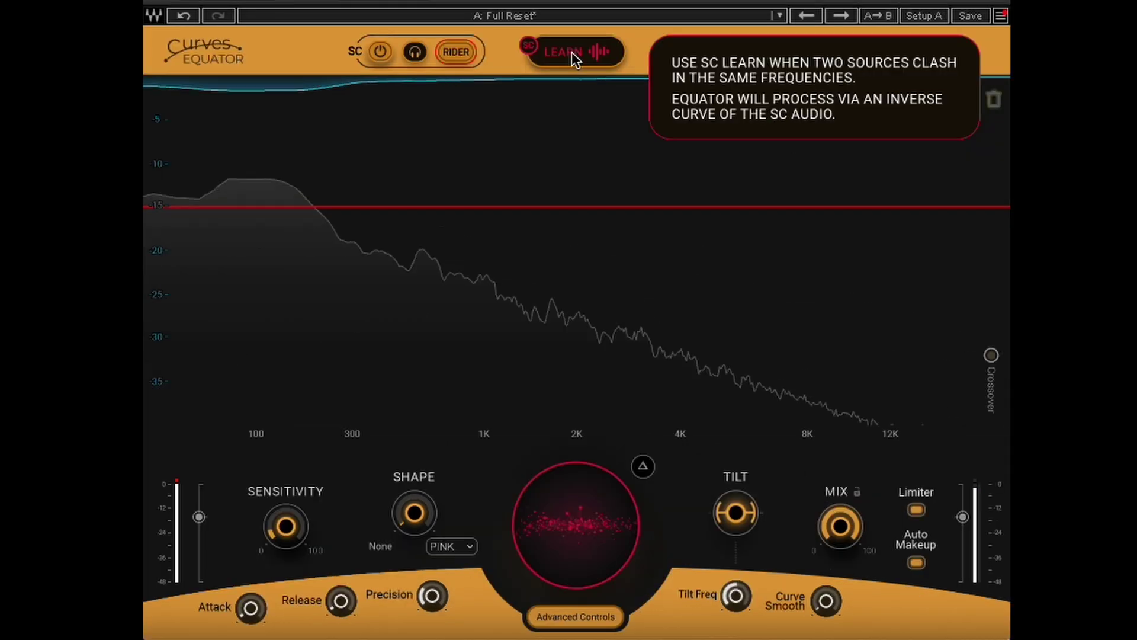
click(571, 52)
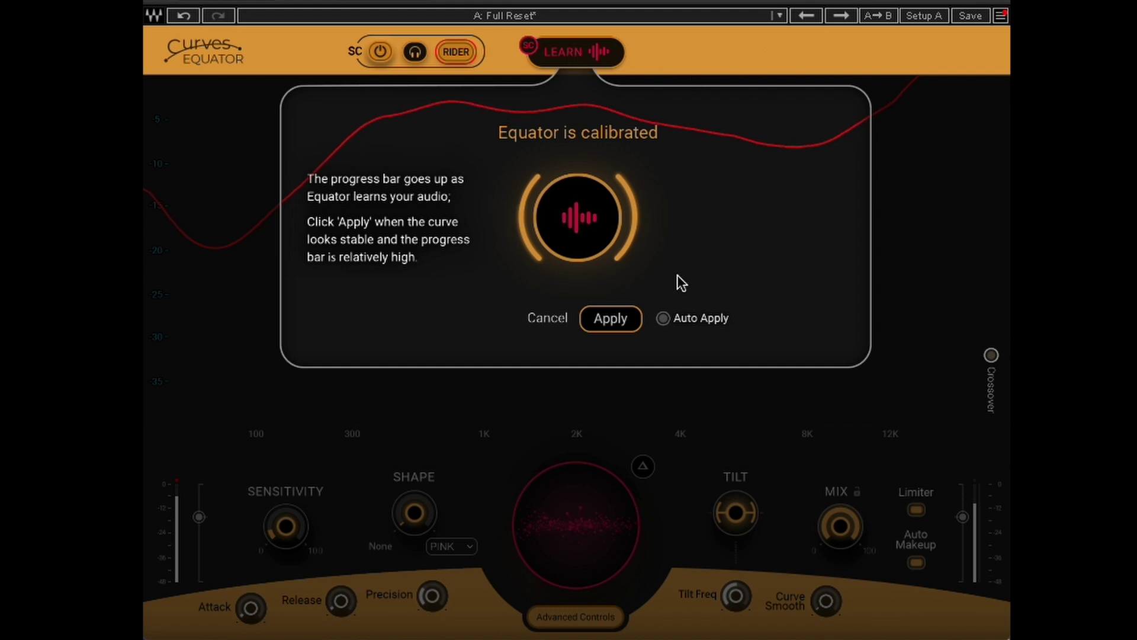
click(624, 323)
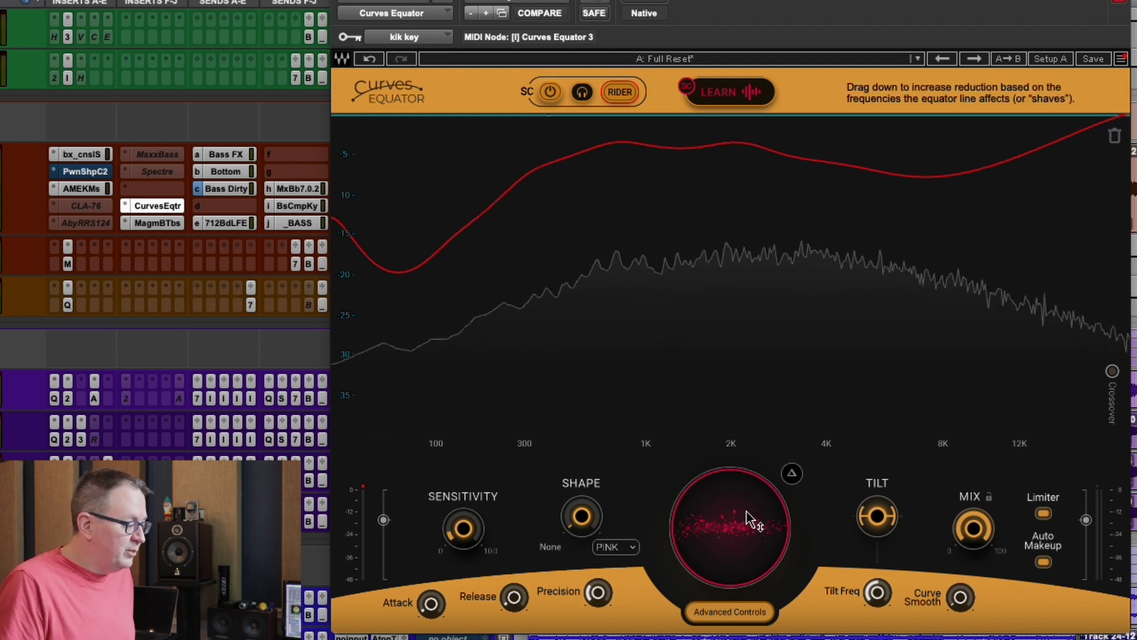
- Adjust the bass Equator's overall threshold to about 17.3 during playback
mouse_move(743, 504)
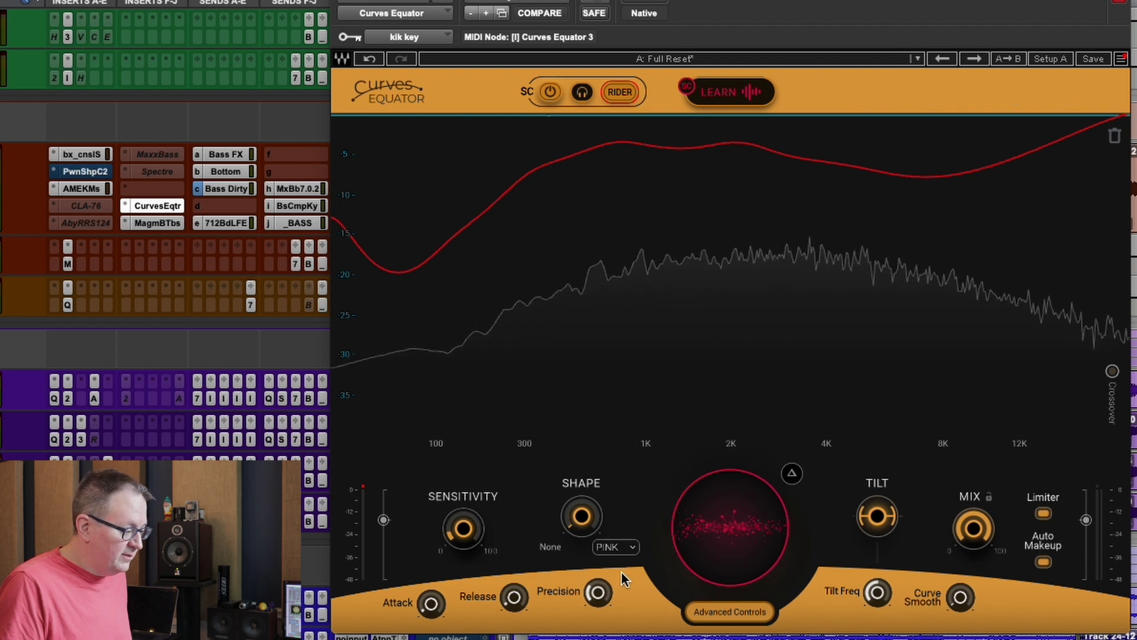
drag(724, 533, 665, 533)
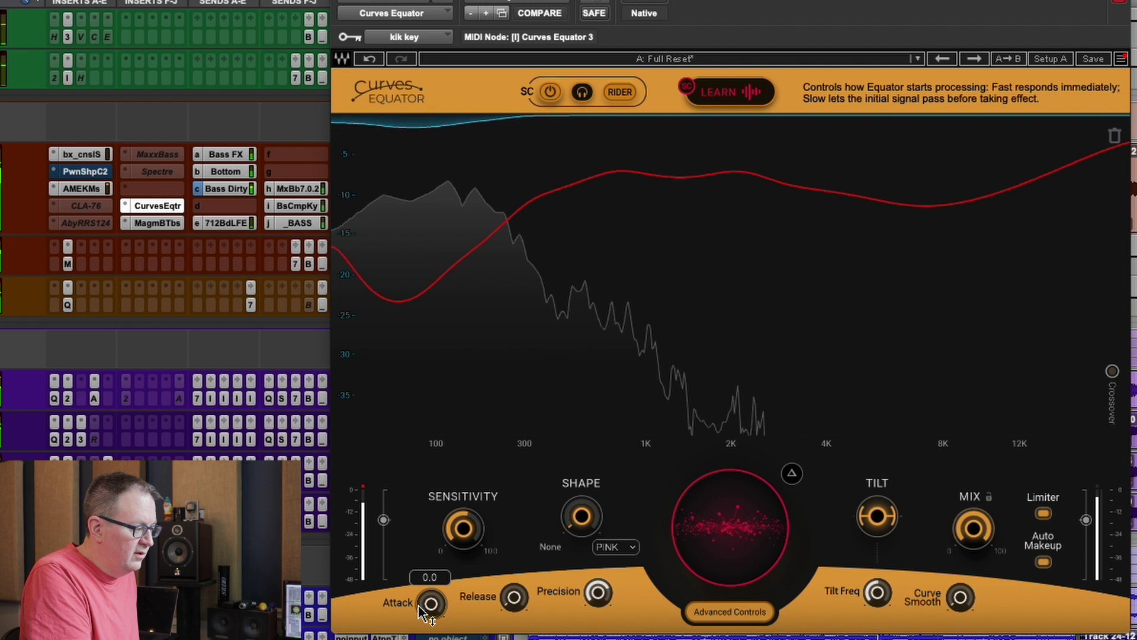
drag(734, 569, 733, 618)
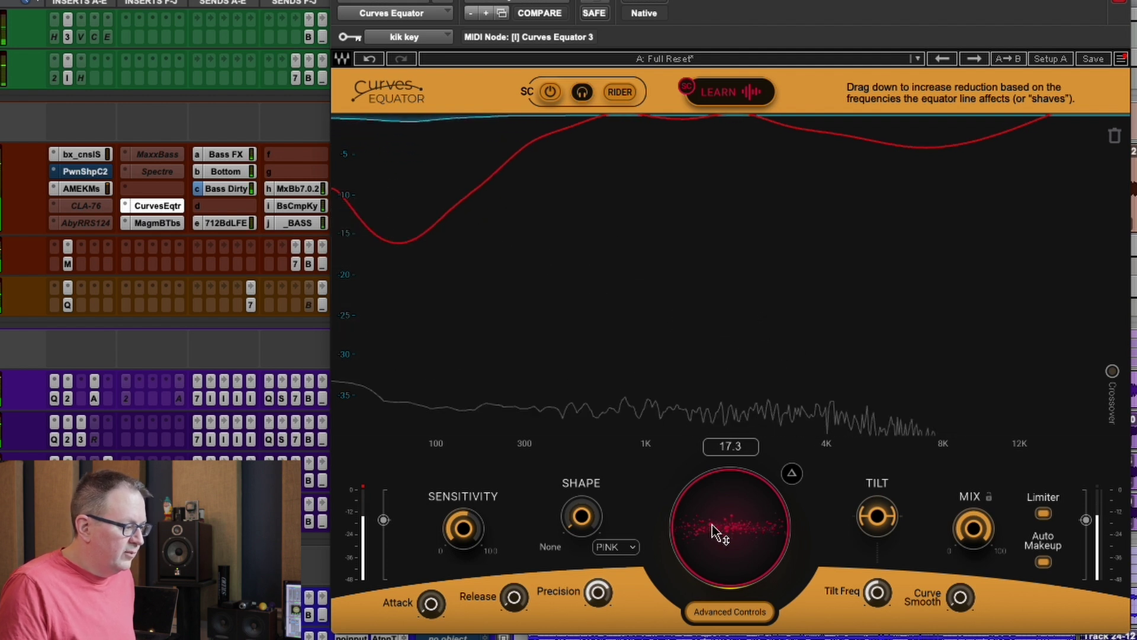
- Toggle the bass Equator's bypass for comparison and select the bass passage between the c1 and v2 markers for playback
click(648, 3)
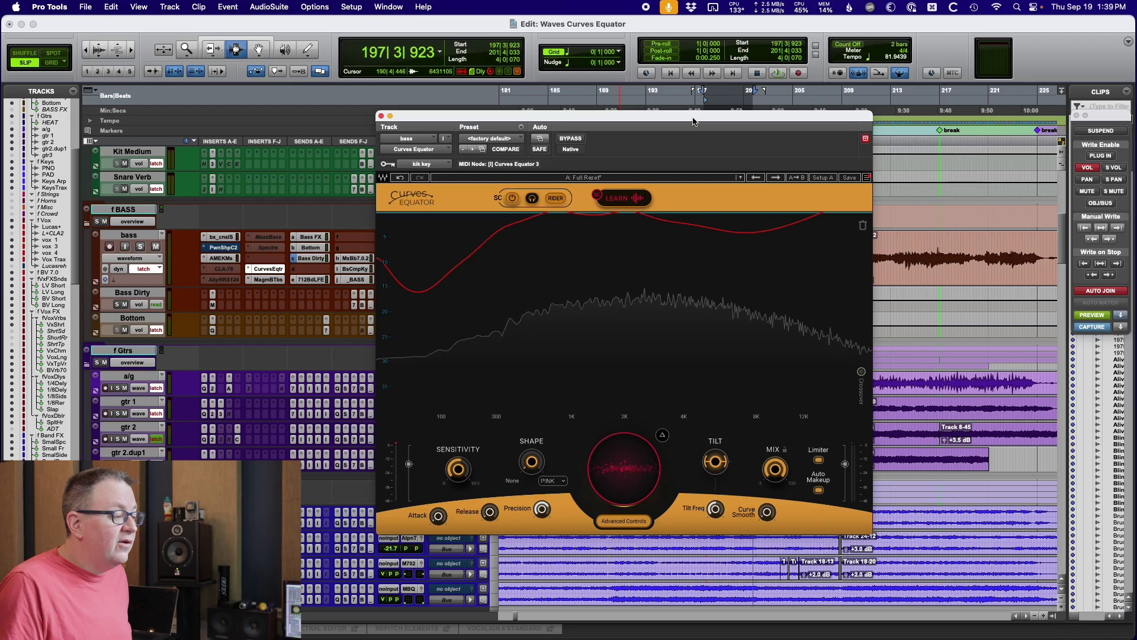
drag(693, 117, 472, 186)
click(778, 255)
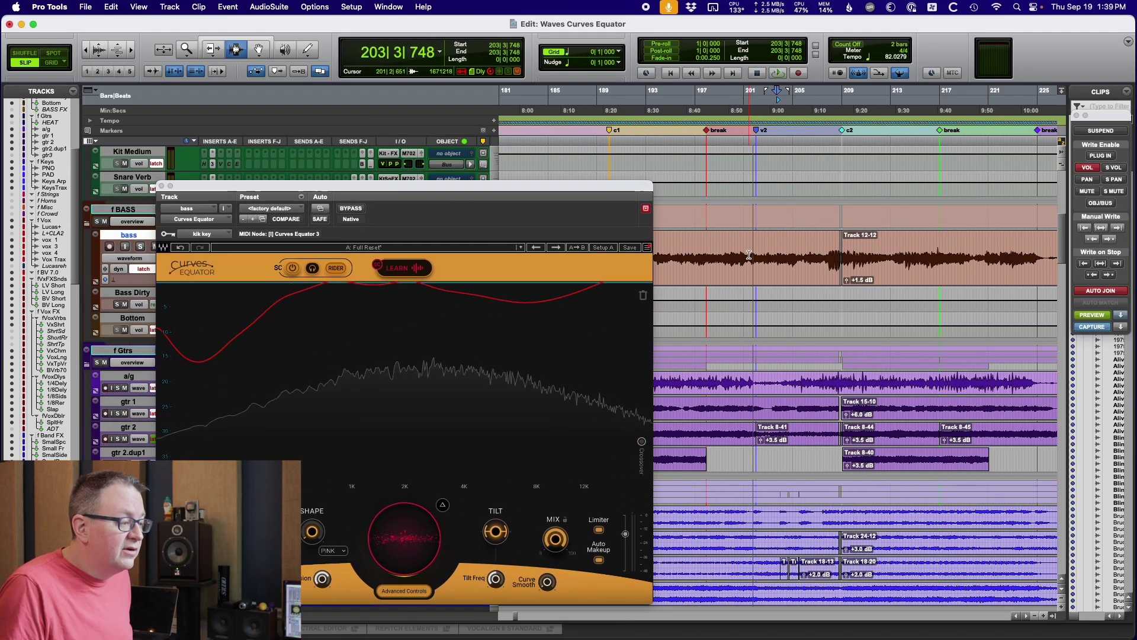
drag(596, 186, 548, 186)
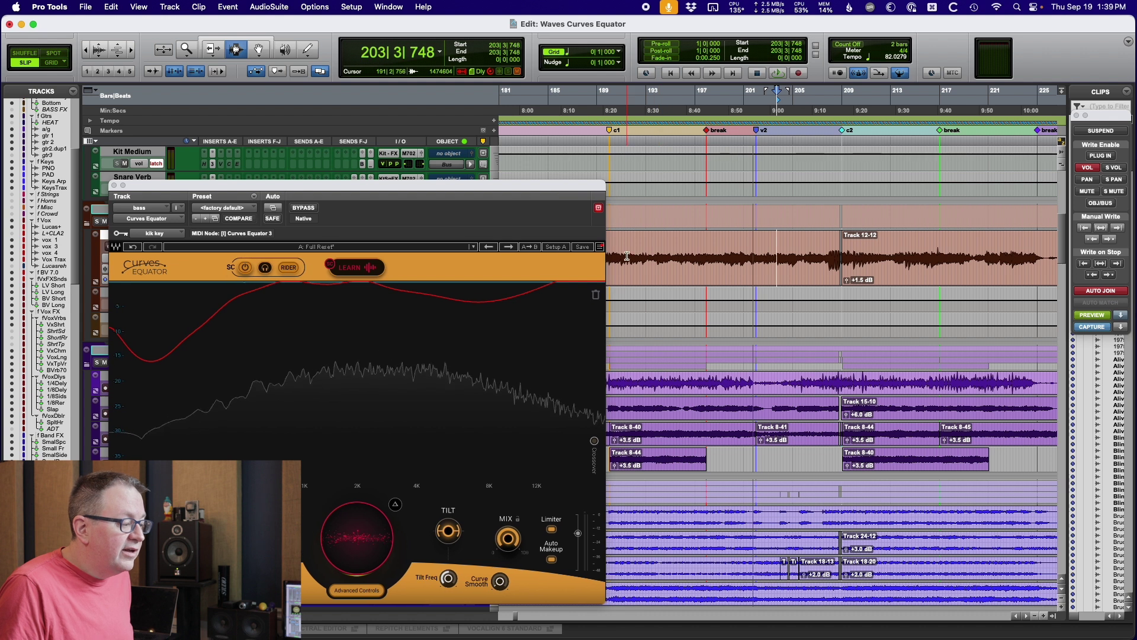
drag(622, 260, 756, 260)
drag(324, 184, 535, 120)
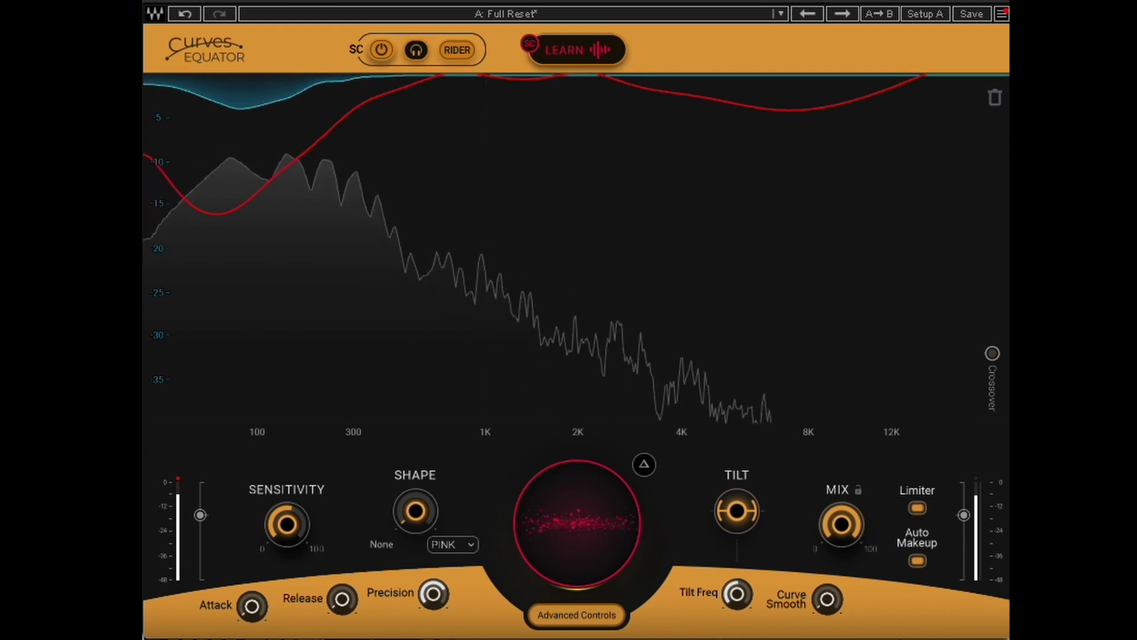
- Readjust the bass Equator's overall threshold, raising the curve slightly at the end, and close the plug-in window
drag(630, 507, 598, 322)
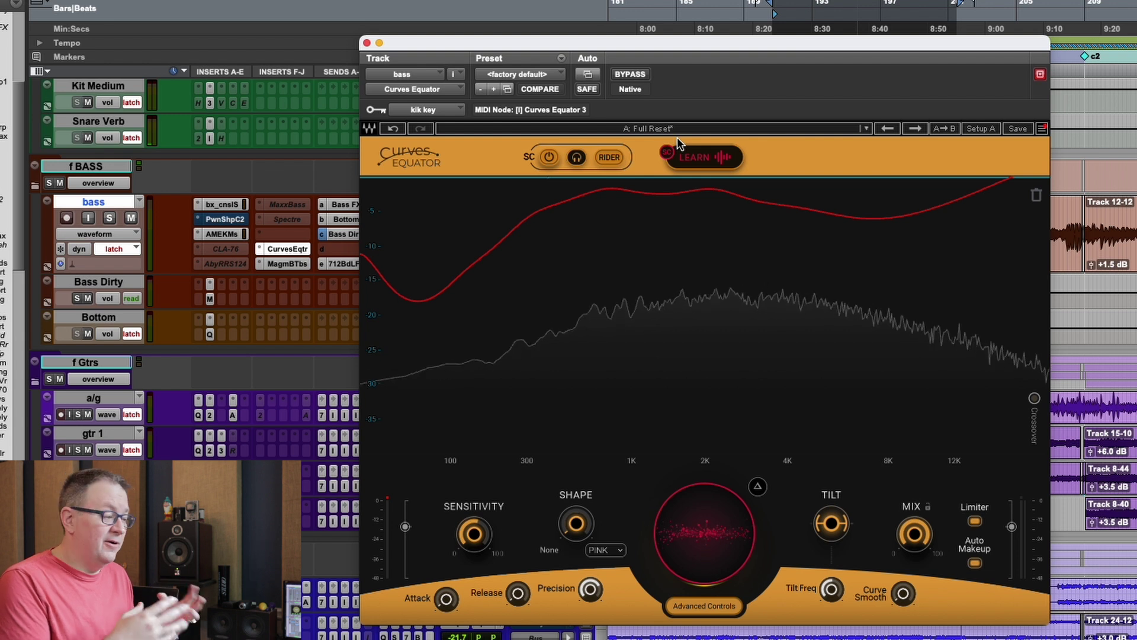
drag(720, 501, 719, 477)
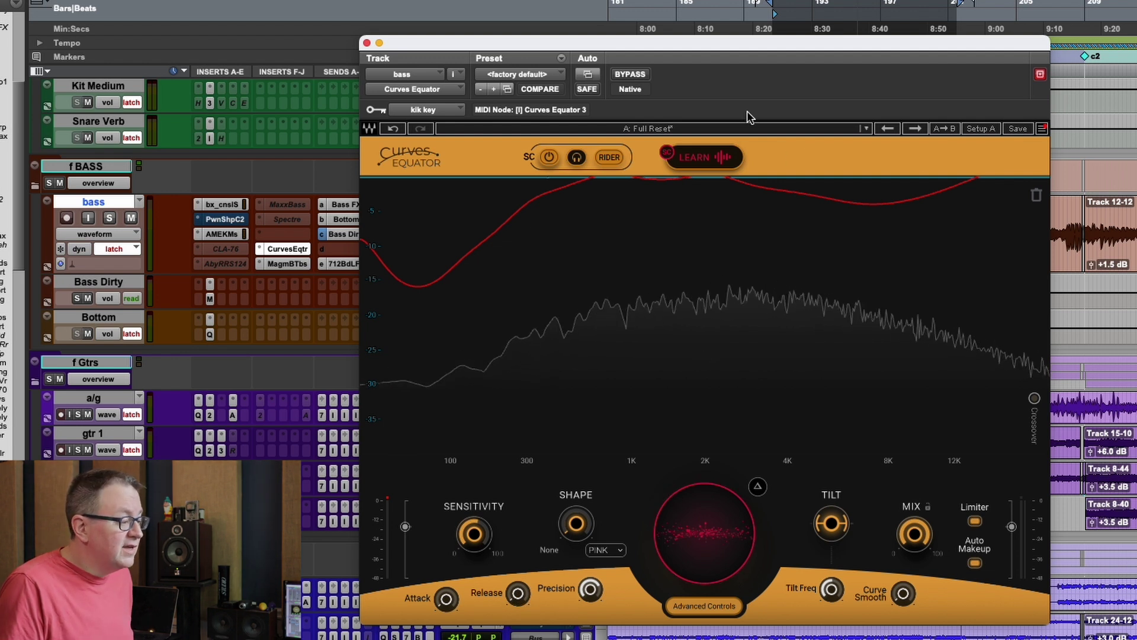
key(super+w)
- Find the 2.0 Direct track among the internal renderer tracks and open its Curves Equator insert
scroll(383, 503, down, 20)
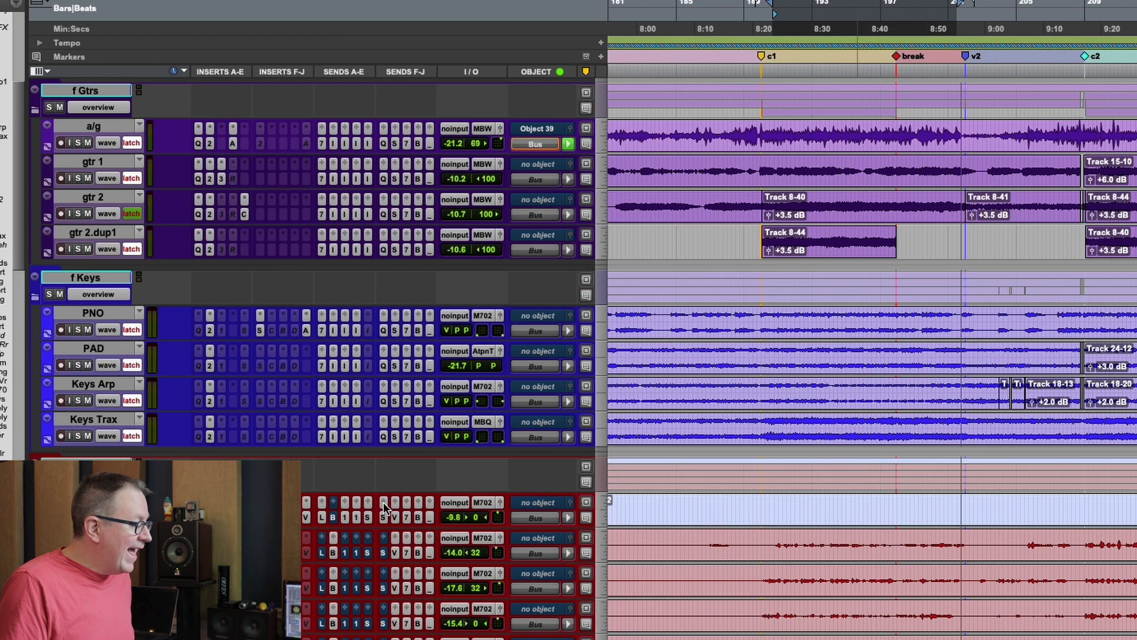
scroll(383, 503, down, 20)
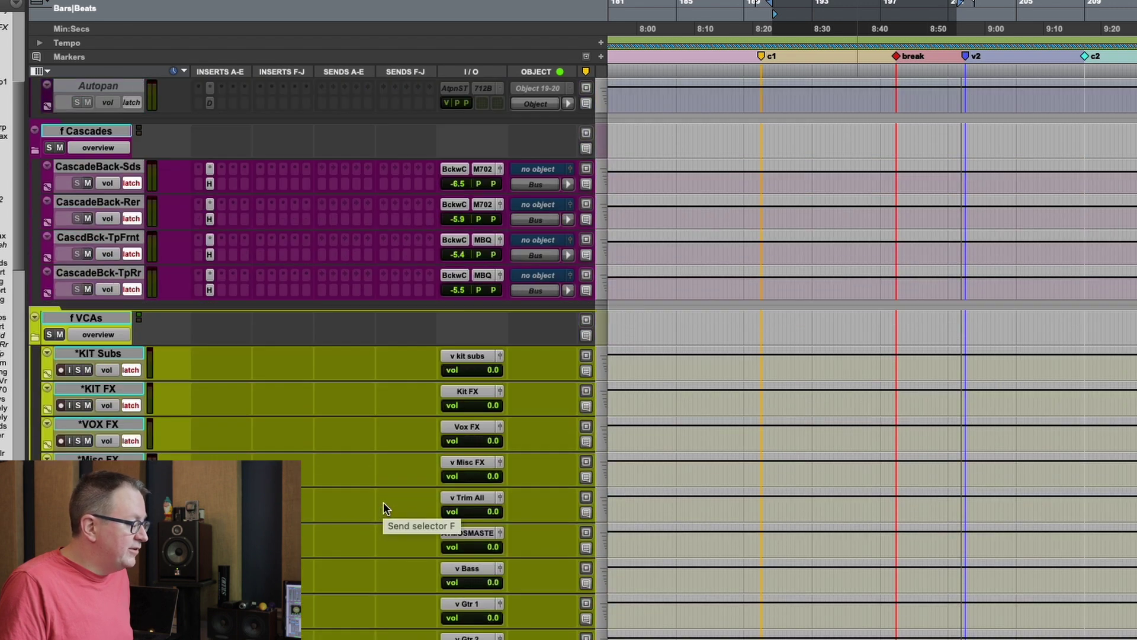
scroll(383, 503, down, 20)
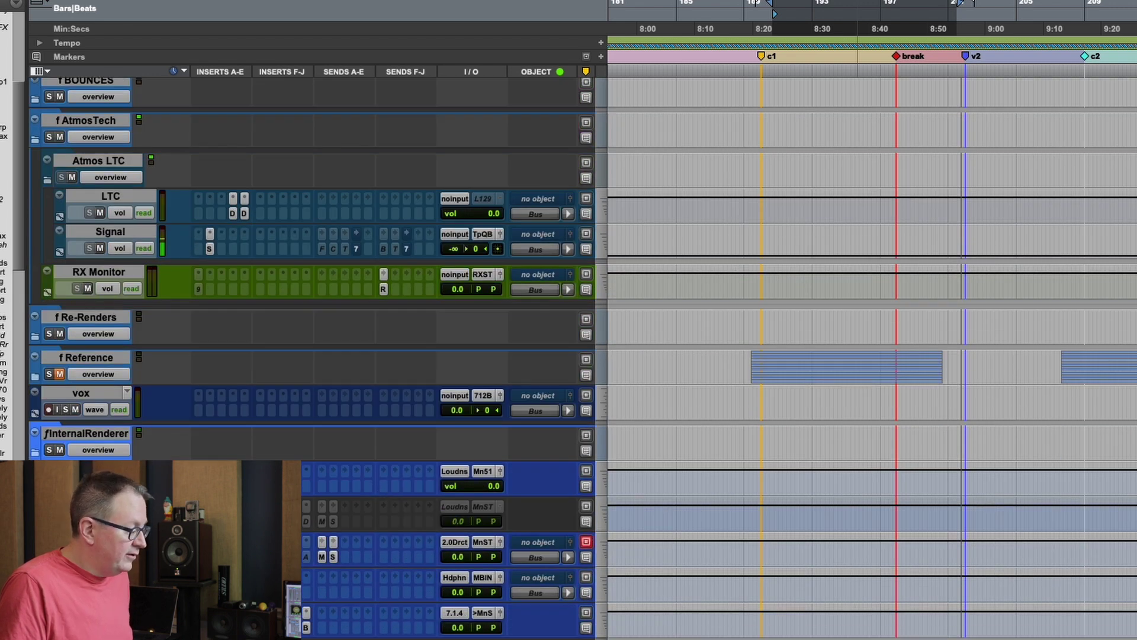
click(98, 539)
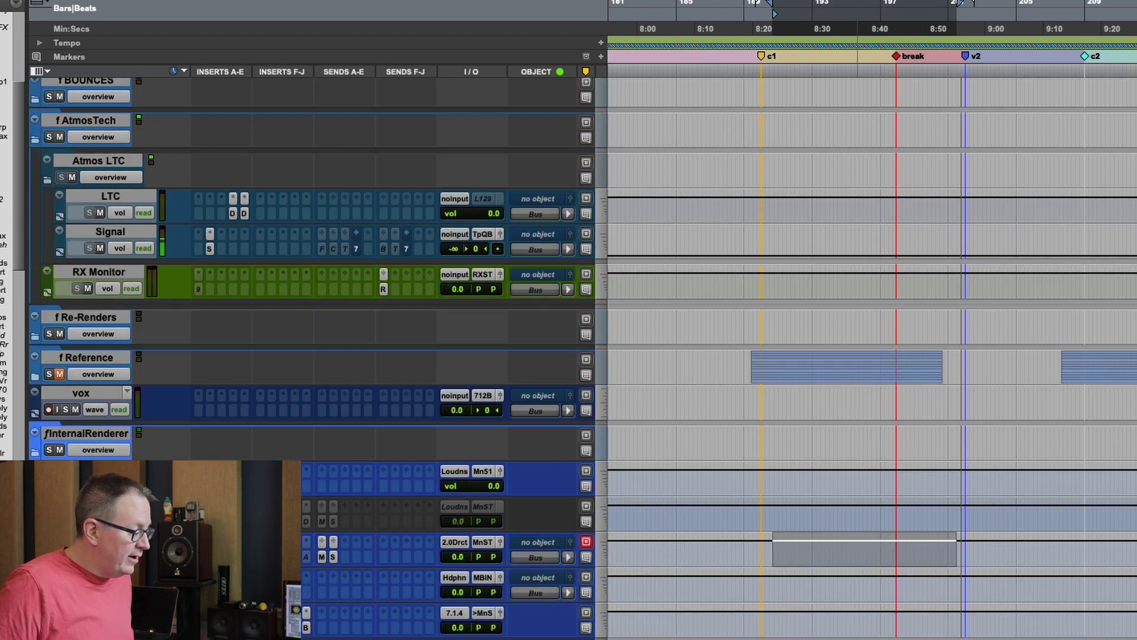
key(ctrl+Up)
click(296, 558)
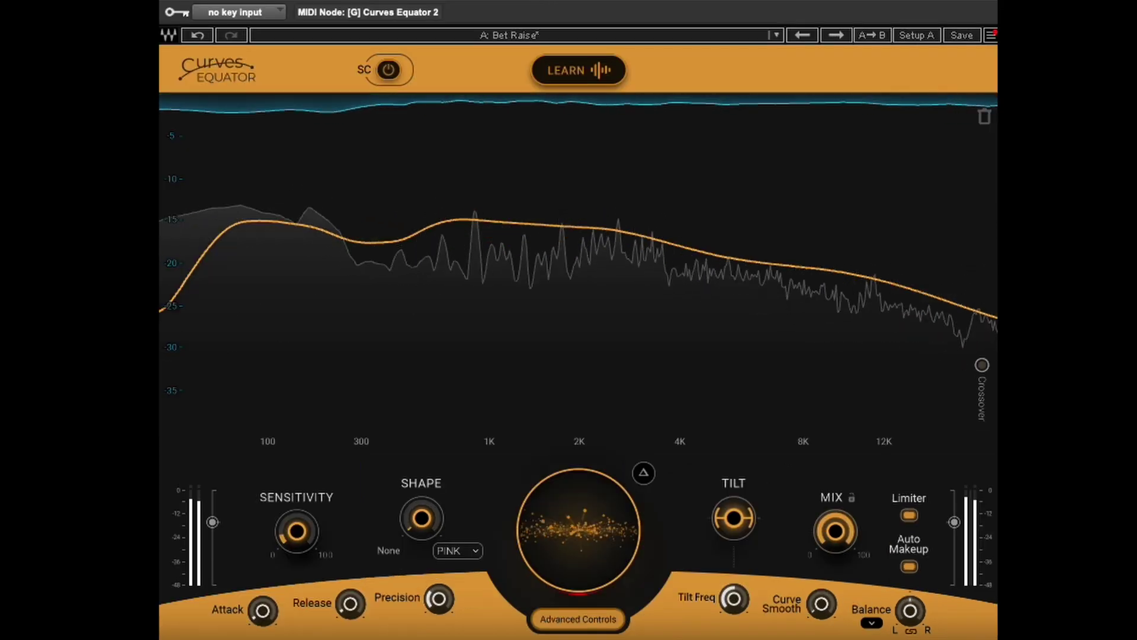
- Compare the full mix with the 2.0 Direct track's Equator bypassed and active during playback
click(506, 0)
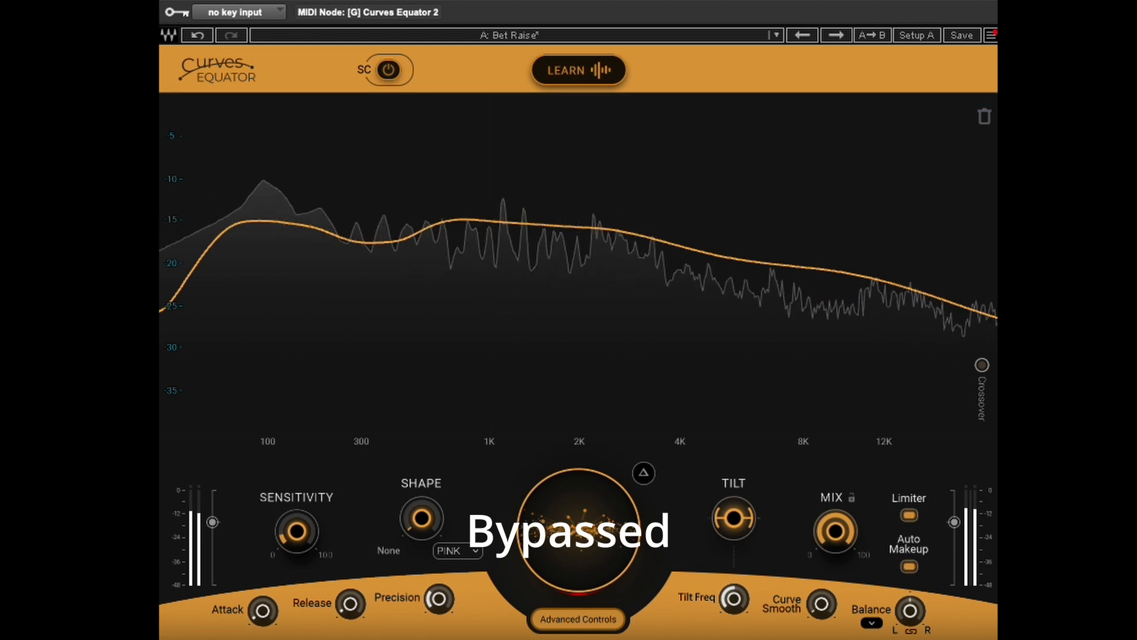
click(505, 0)
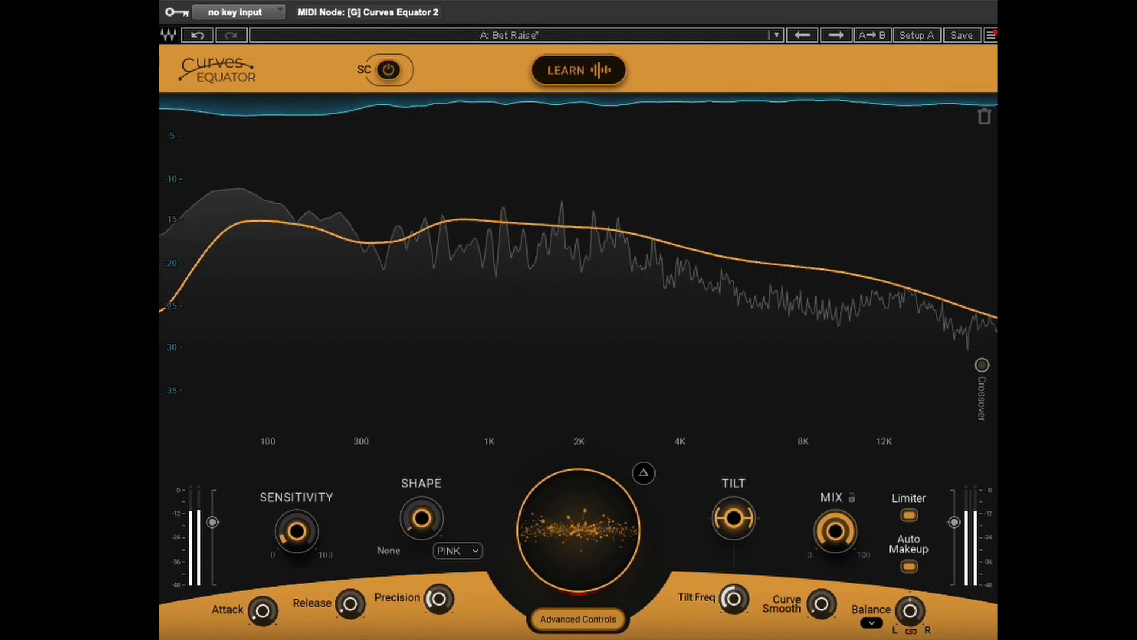
click(505, 0)
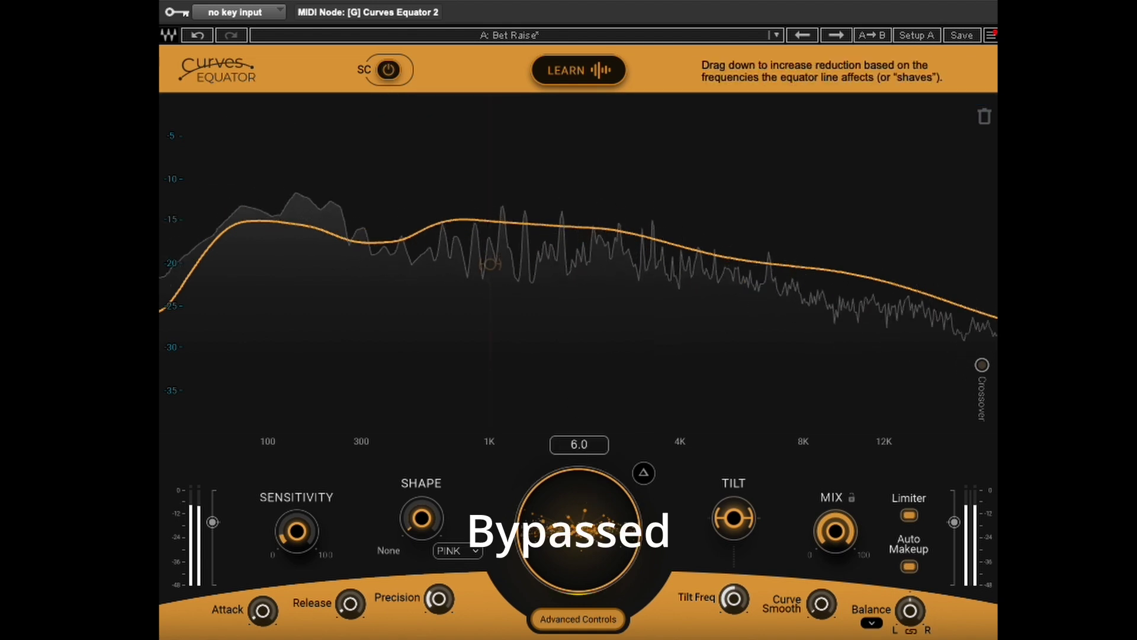
- Lower the mix Equator's overall threshold slightly and compare the new setting against bypass
drag(576, 522, 576, 529)
click(578, 529)
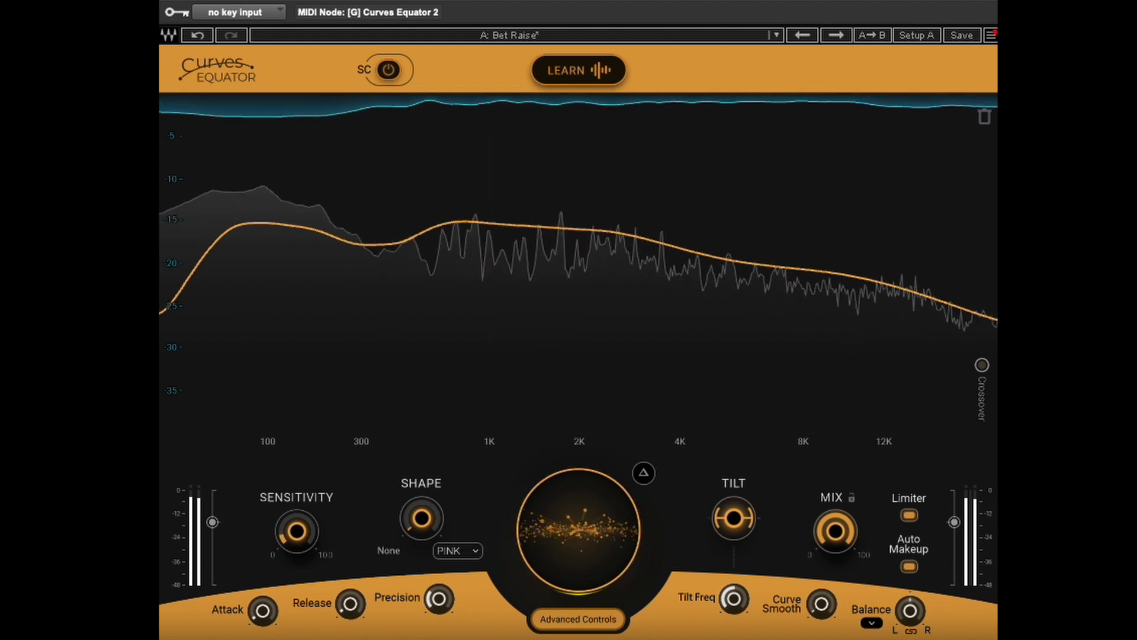
click(506, 0)
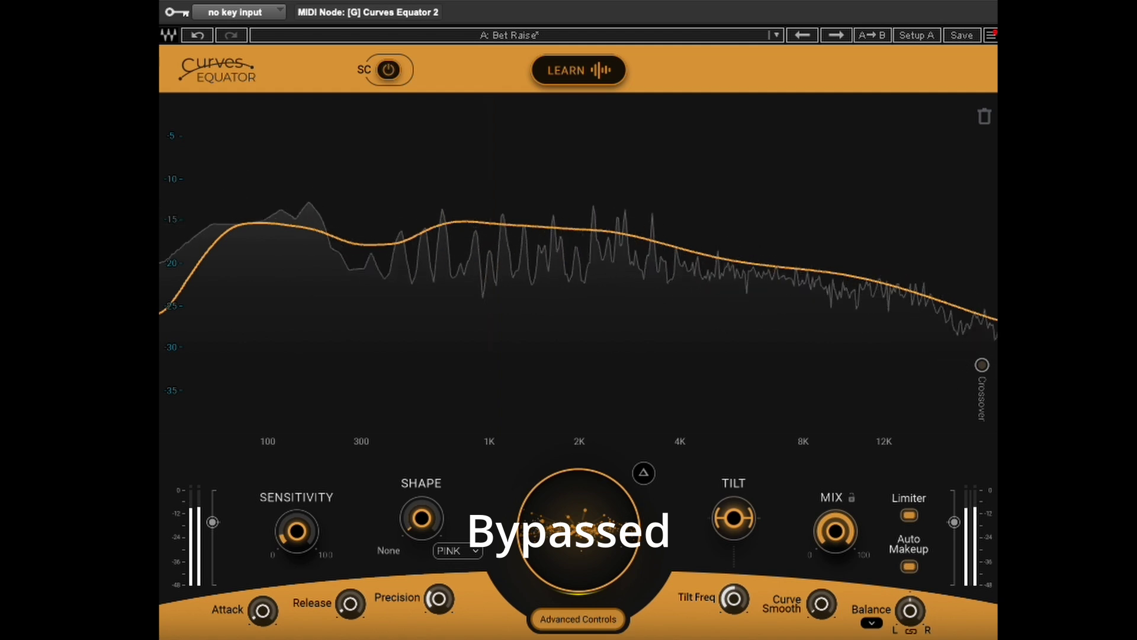
click(505, 0)
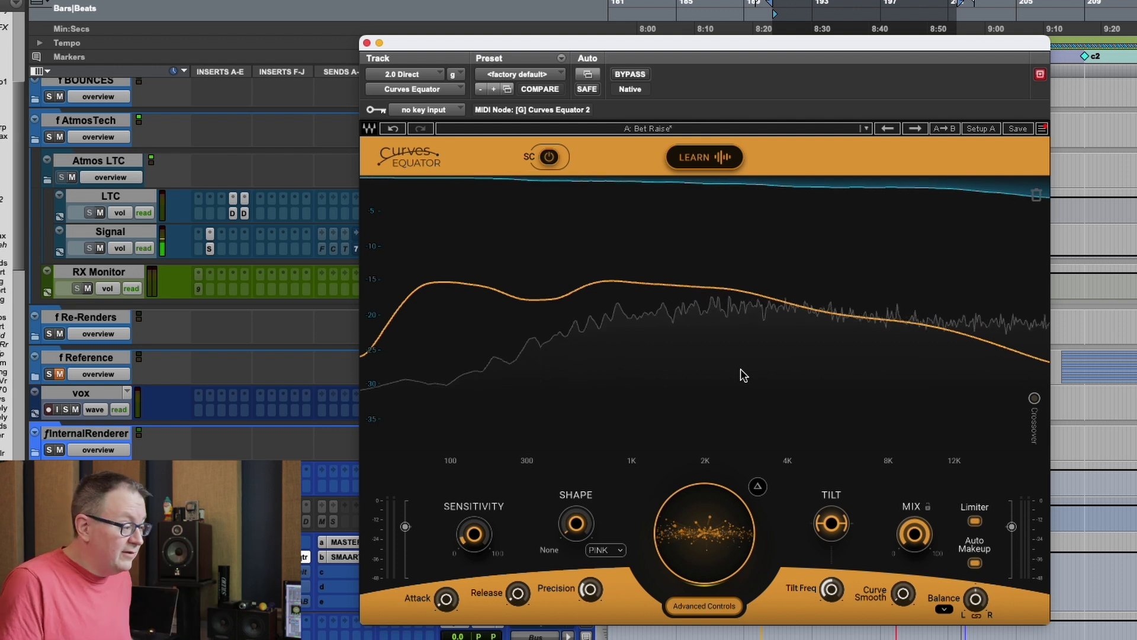
- Add a node between 4K and 8K on the mix Equator's curve, raise it, and try Tilt before resetting it to 0.0
mouse_move(779, 301)
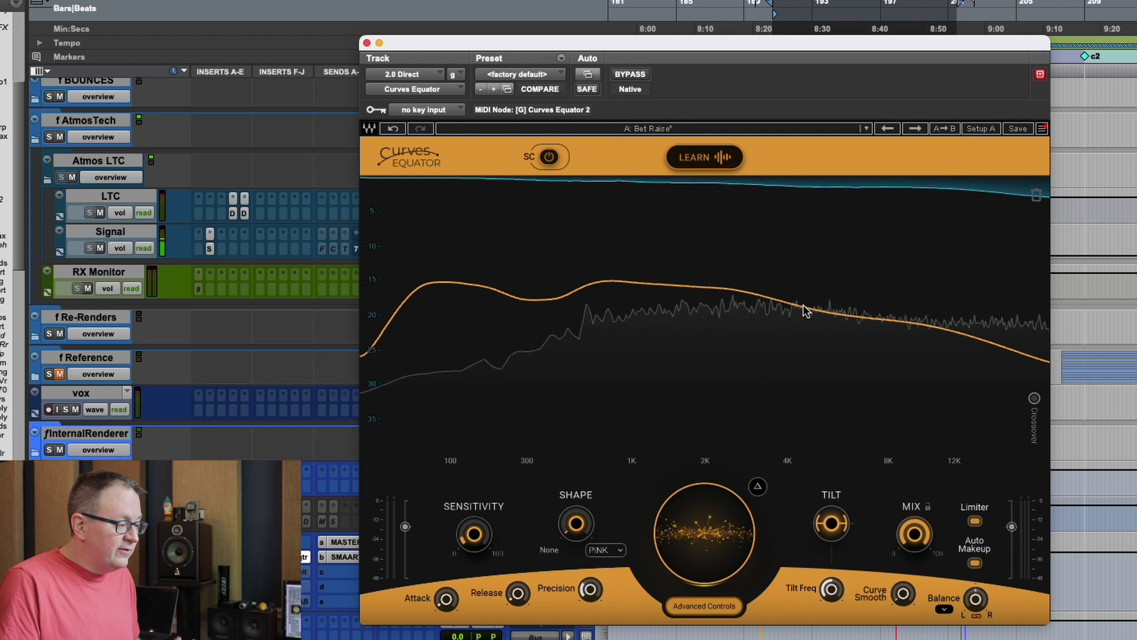
double_click(804, 309)
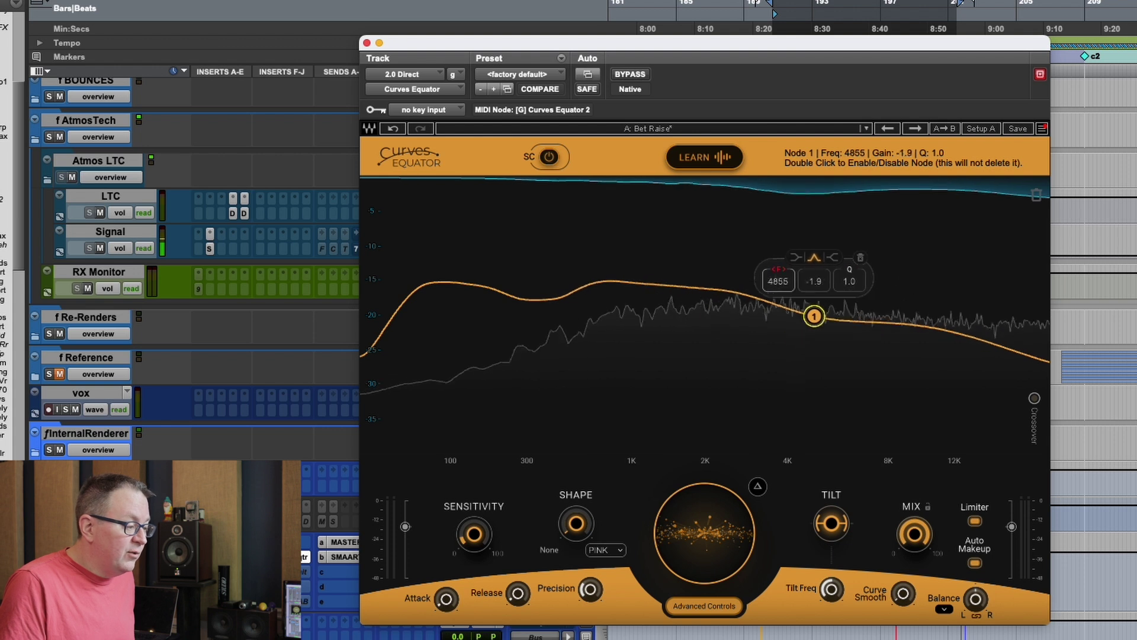
mouse_move(831, 523)
mouse_down()
mouse_move(831, 512)
mouse_move(831, 536)
mouse_up()
alt+click(827, 524)
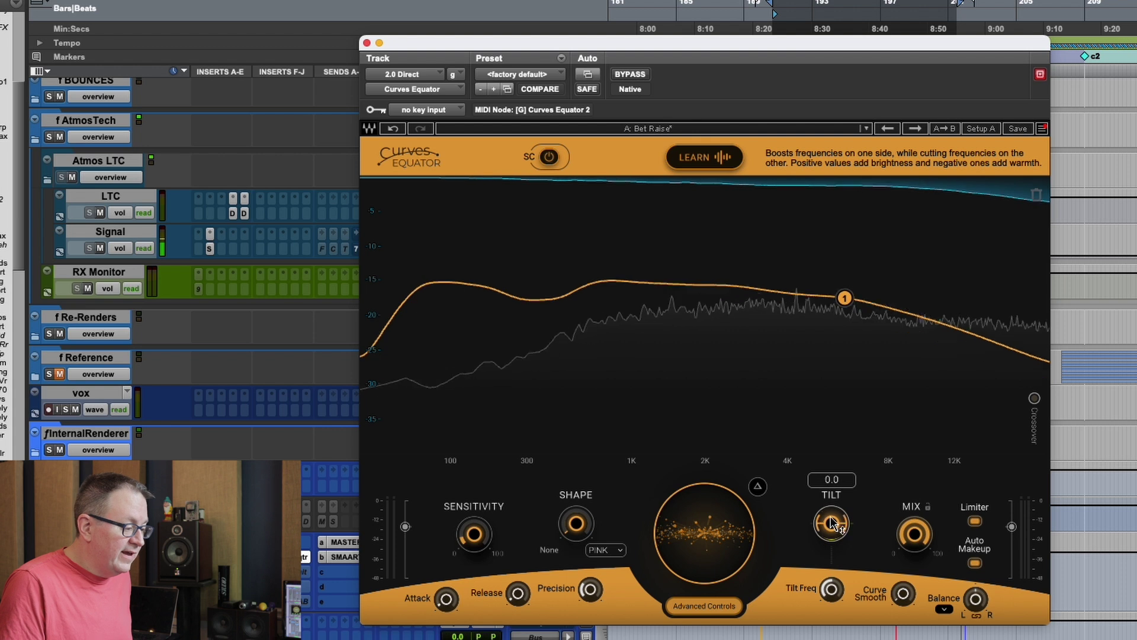